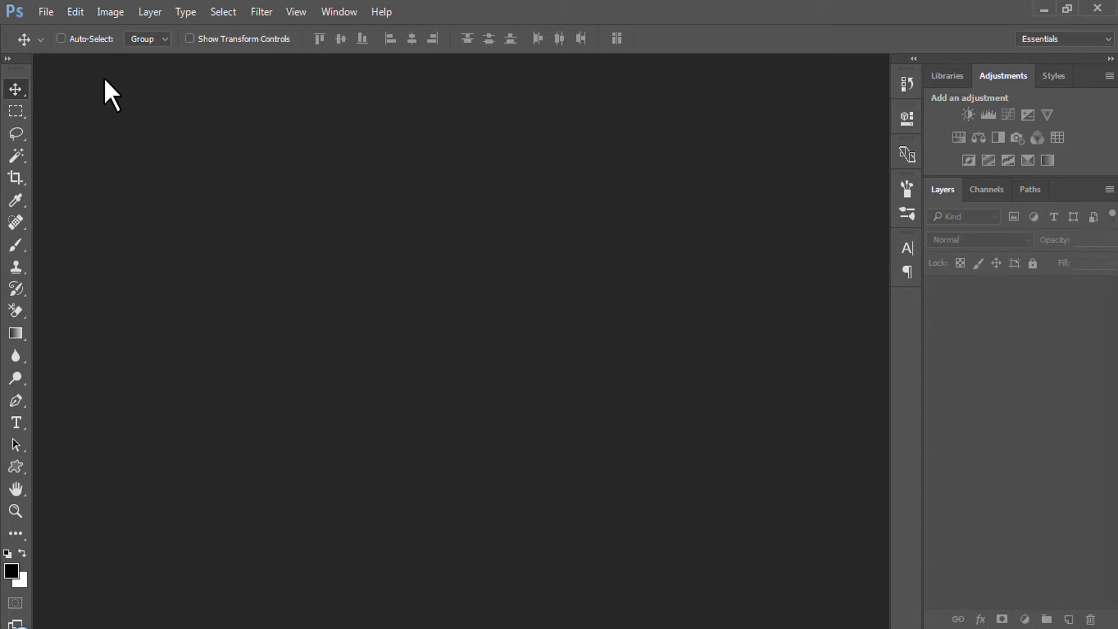
- Create a 1920×1080 px HDTV 1080p document at 72 ppi with a white background
{"action": "left_click", "coordinate": [50, 19]}
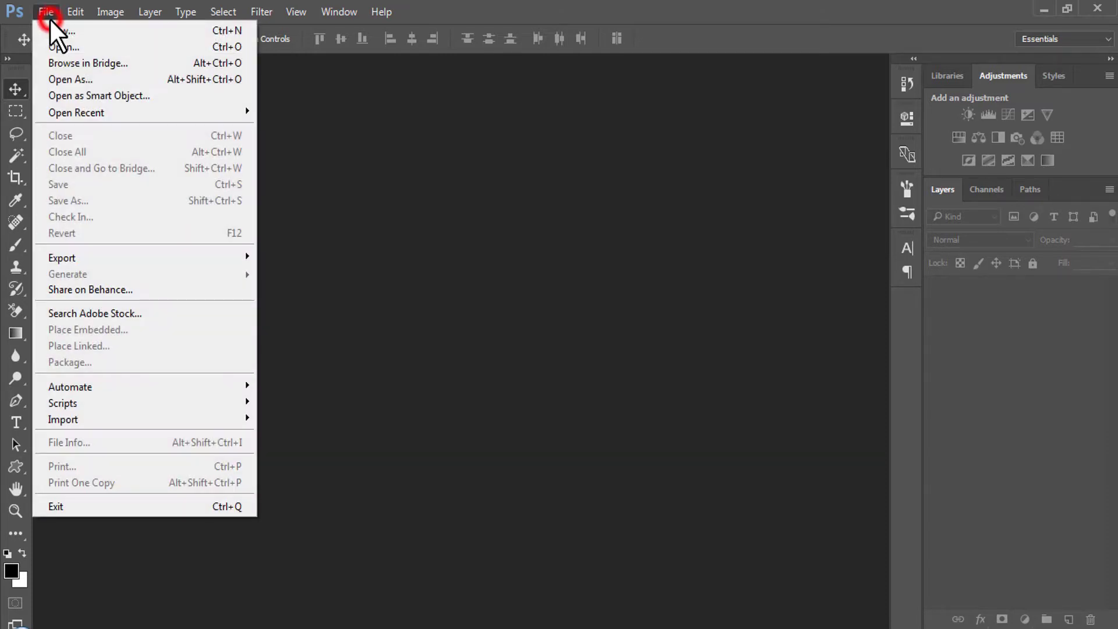
{"action": "left_click", "coordinate": [141, 34]}
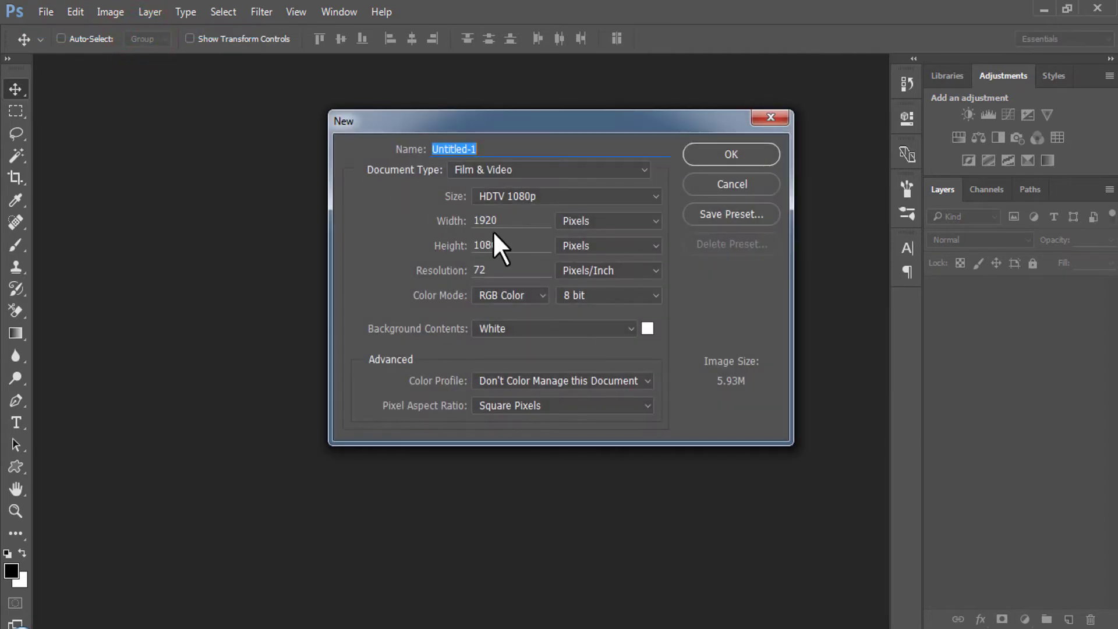
{"action": "left_click_drag", "start_coordinate": [507, 225], "coordinate": [479, 220]}
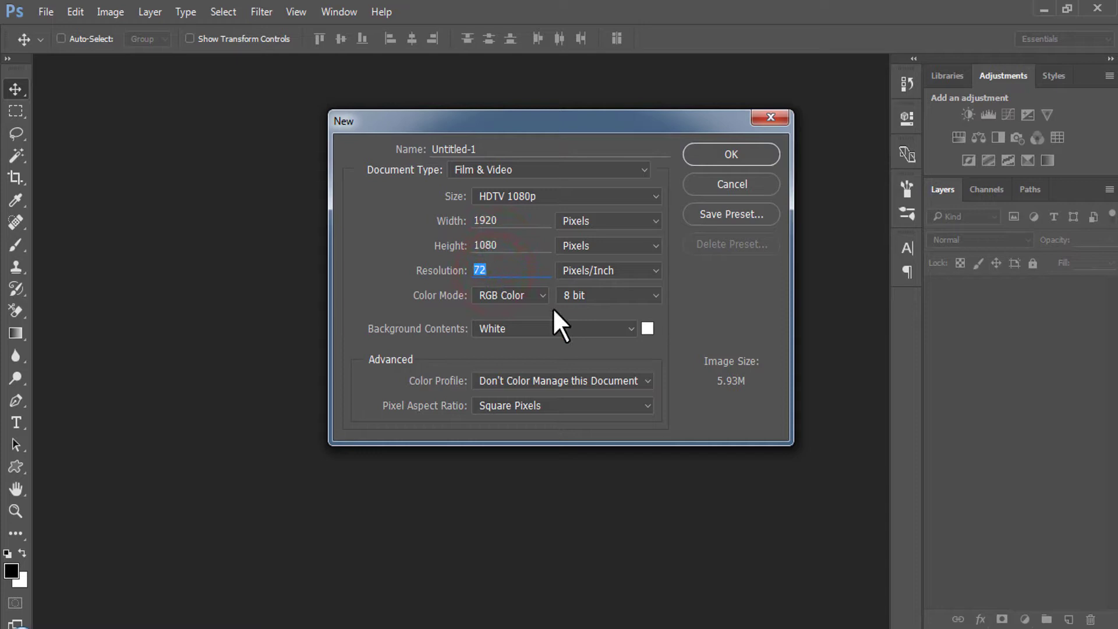
{"action": "left_click", "coordinate": [731, 156]}
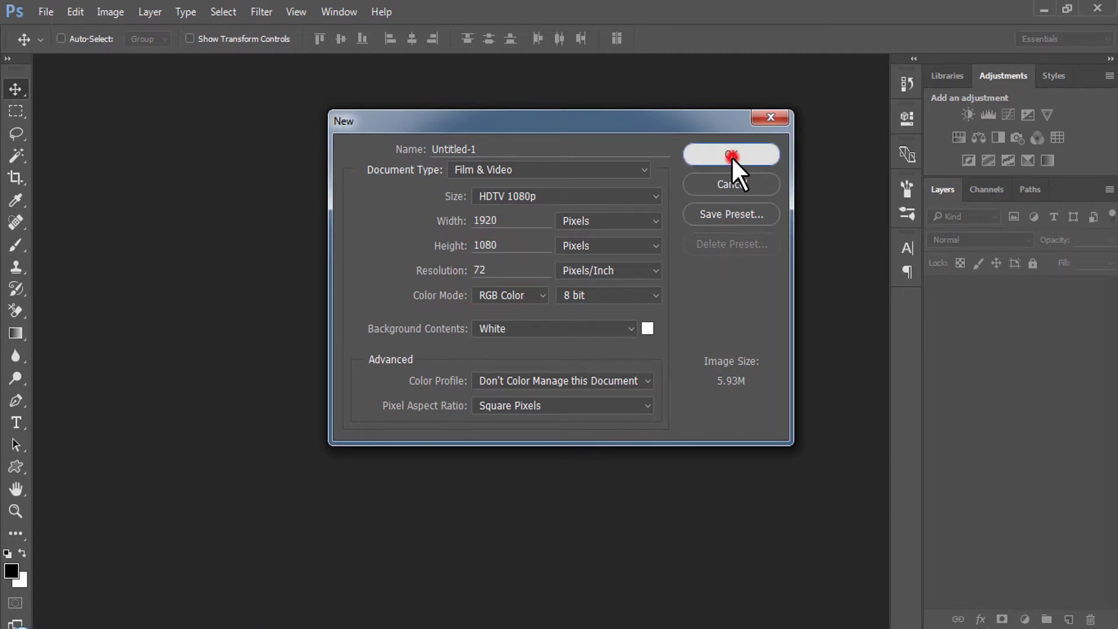
- Add a Solid Color fill layer in dark red #830404
{"action": "left_click", "coordinate": [1032, 619]}
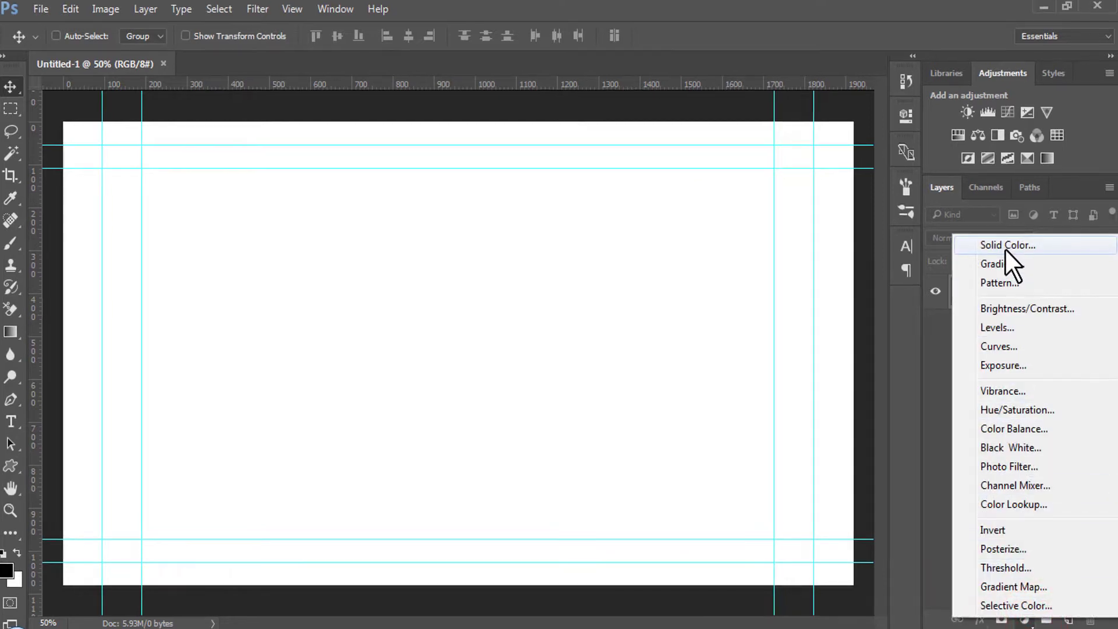
{"action": "left_click", "coordinate": [1017, 192]}
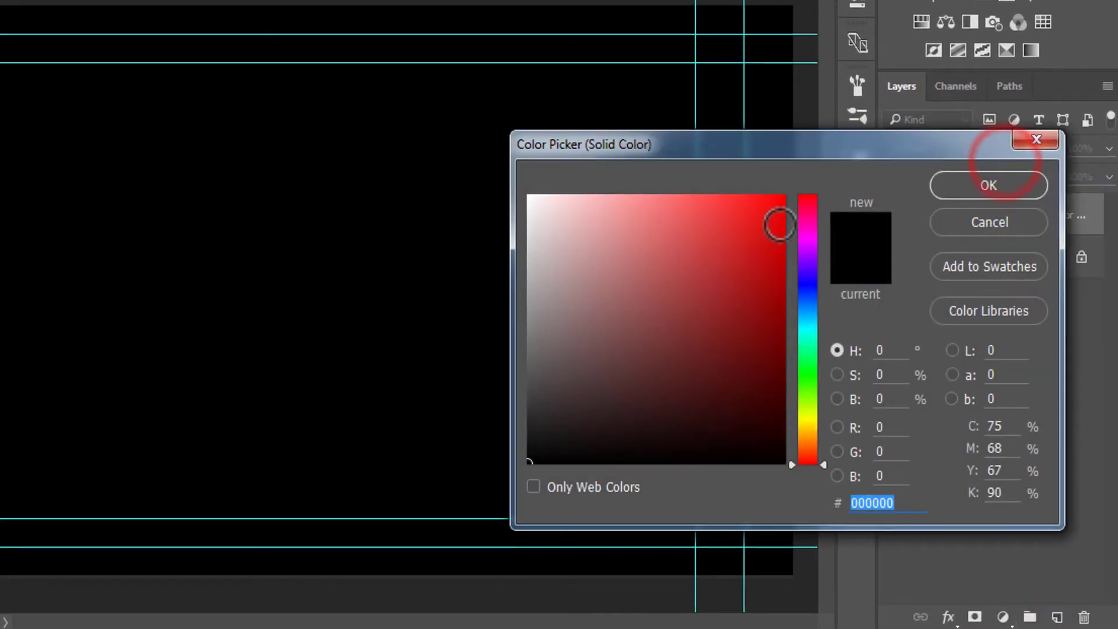
{"action": "left_click", "coordinate": [777, 326]}
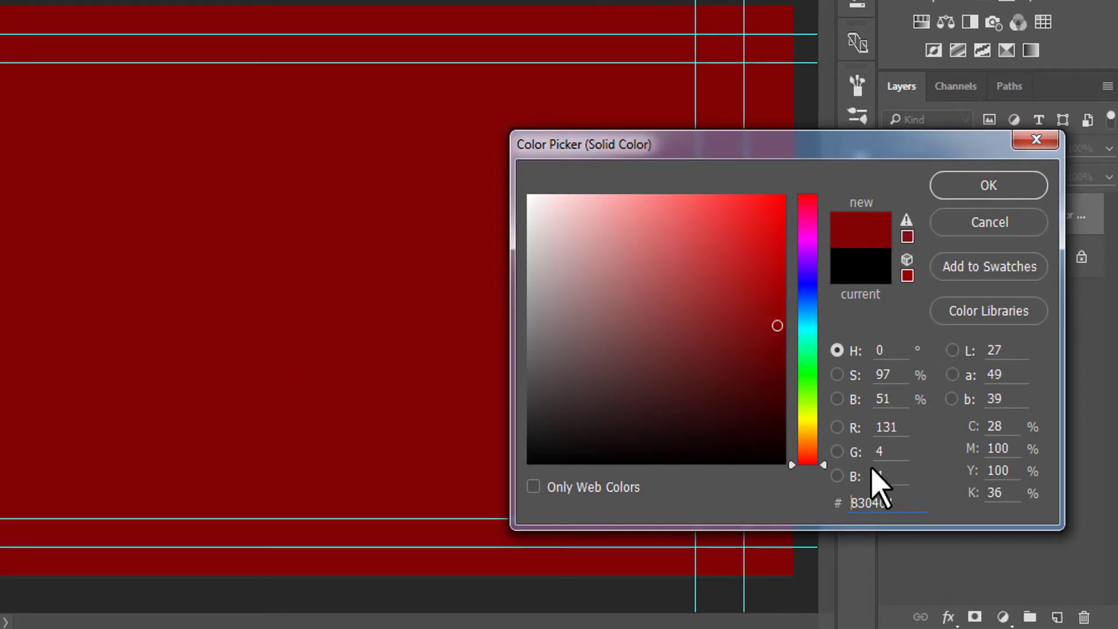
{"action": "double_click", "coordinate": [882, 503]}
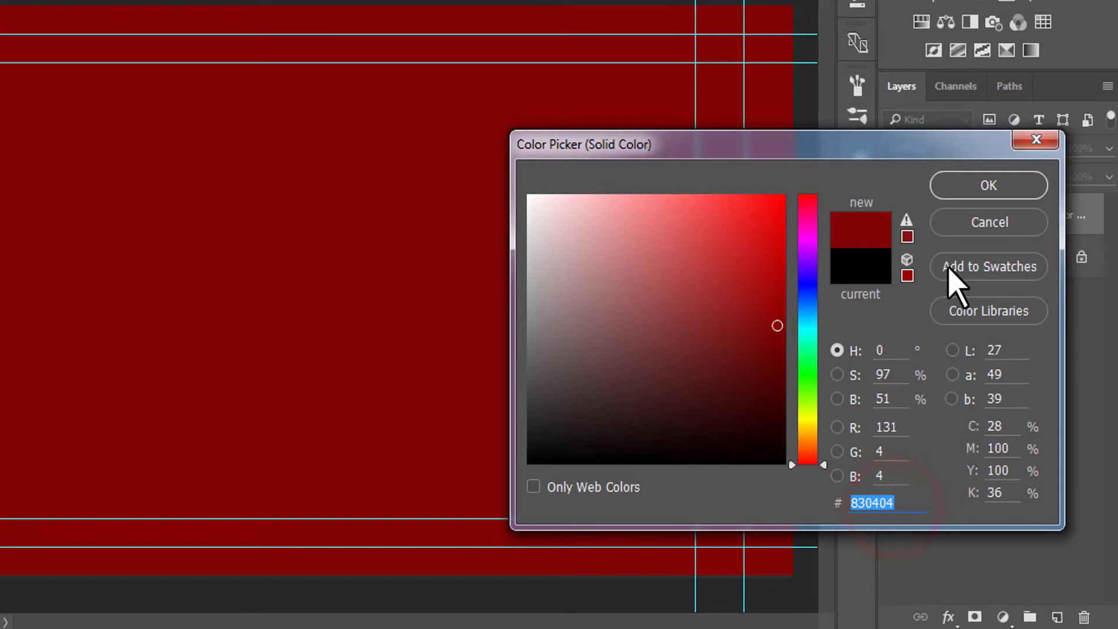
{"action": "left_click", "coordinate": [975, 187]}
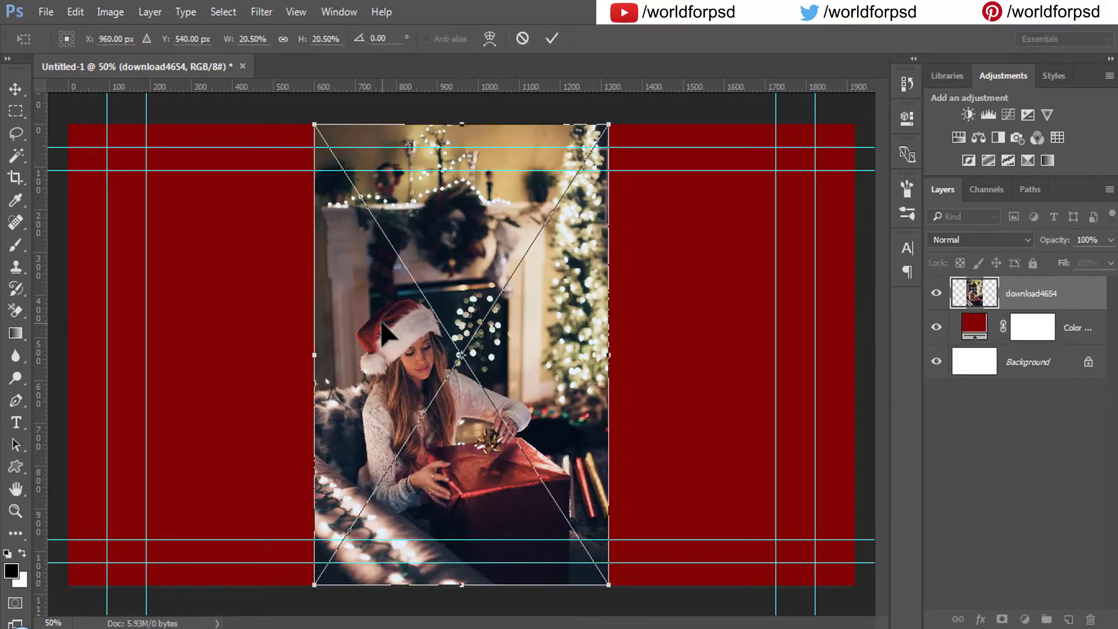
- Commit both placed photos and hide the bokeh lights layer
{"action": "left_click", "coordinate": [554, 37]}
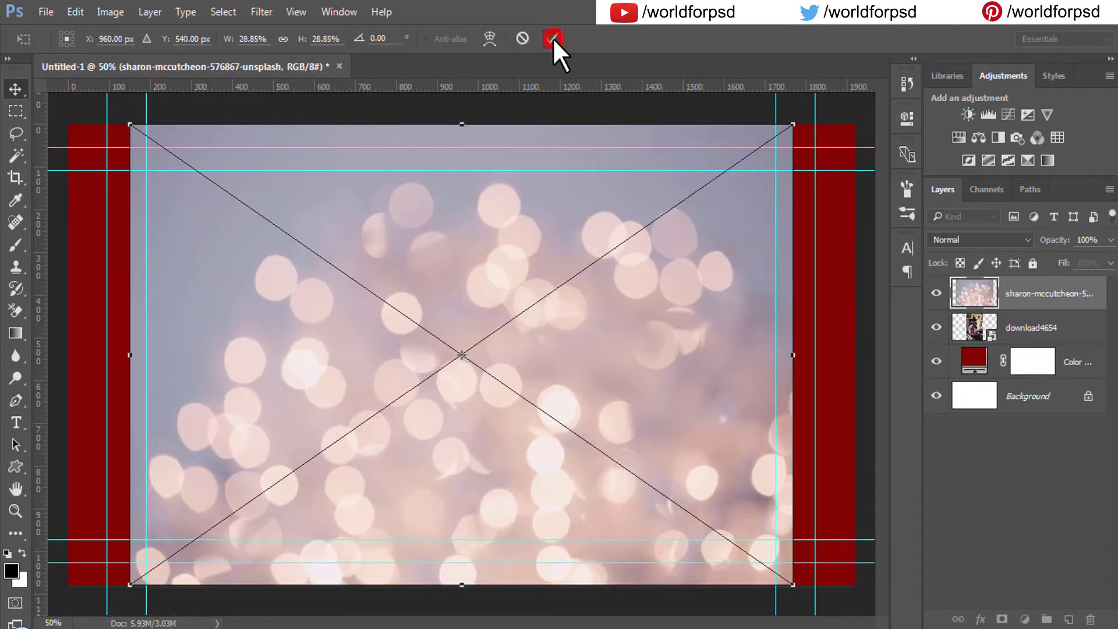
{"action": "left_click", "coordinate": [553, 38]}
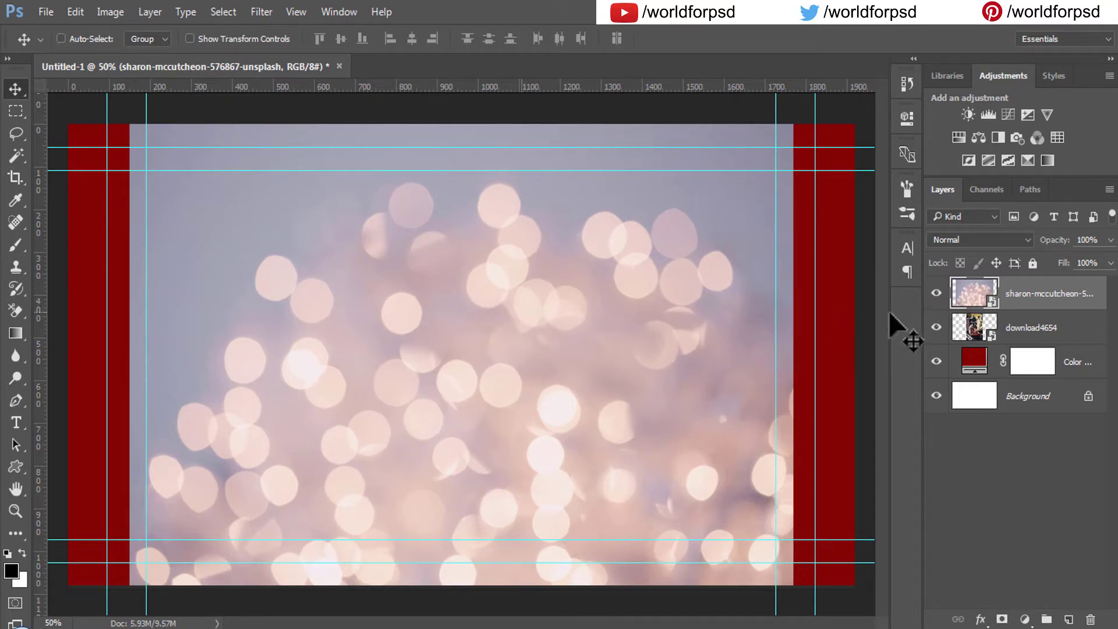
{"action": "left_click", "coordinate": [937, 294]}
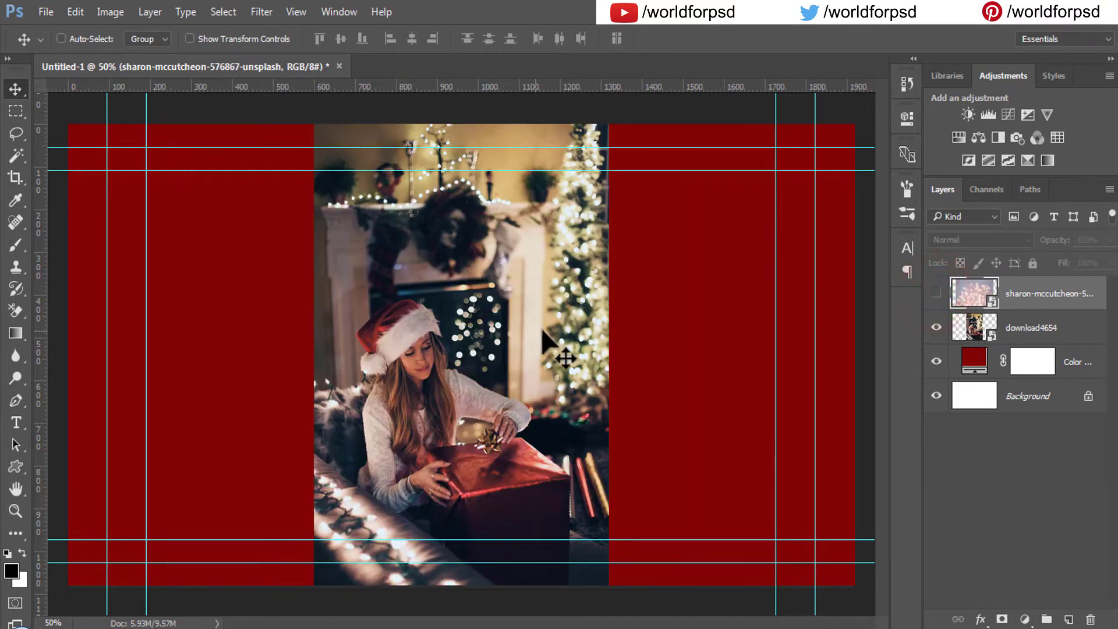
- Move the download4654 photo to the canvas's left edge, then hide it
{"action": "left_click", "coordinate": [1031, 328]}
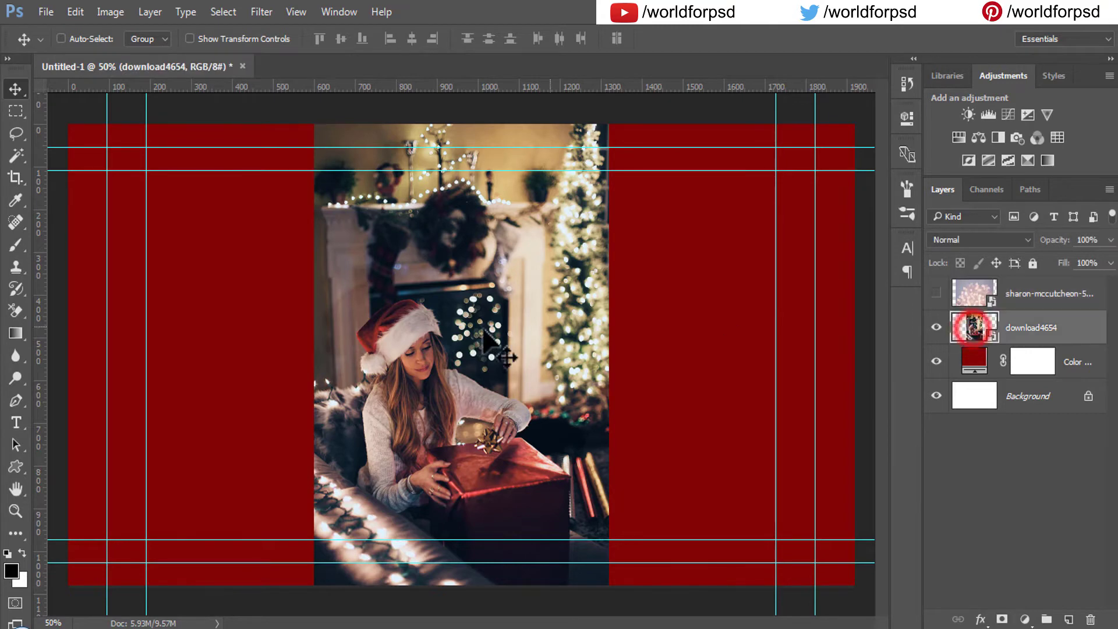
{"action": "left_click_drag", "start_coordinate": [492, 343], "coordinate": [473, 344]}
{"action": "mouse_move", "coordinate": [187, 314]}
{"action": "left_mouse_down"}
{"action": "mouse_move", "coordinate": [213, 304]}
{"action": "mouse_move", "coordinate": [212, 319]}
{"action": "left_mouse_up"}
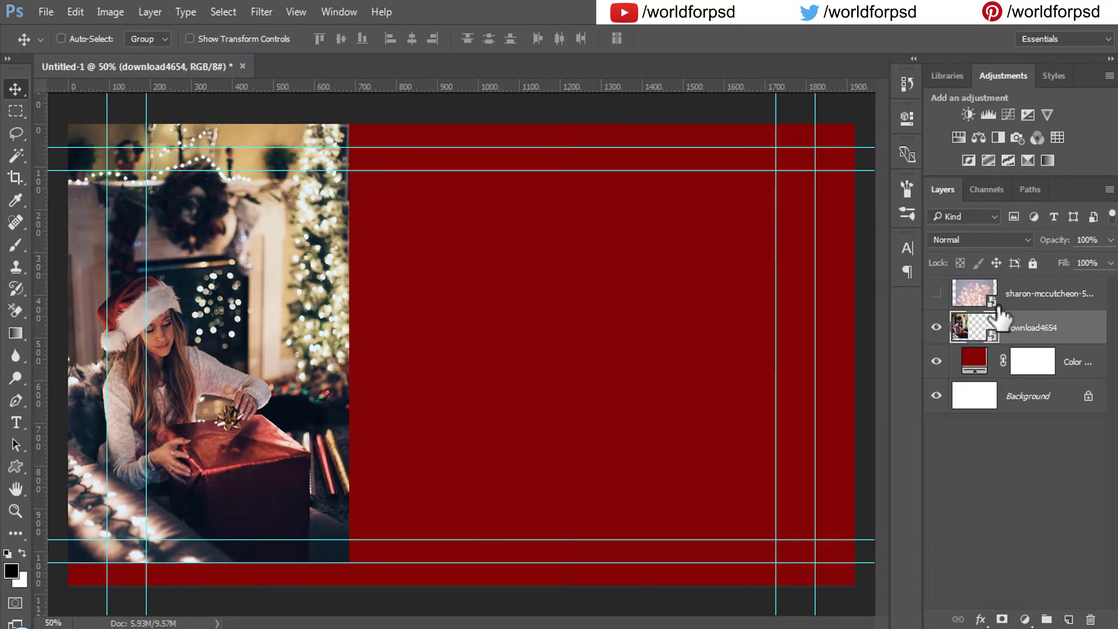
{"action": "left_click", "coordinate": [937, 328]}
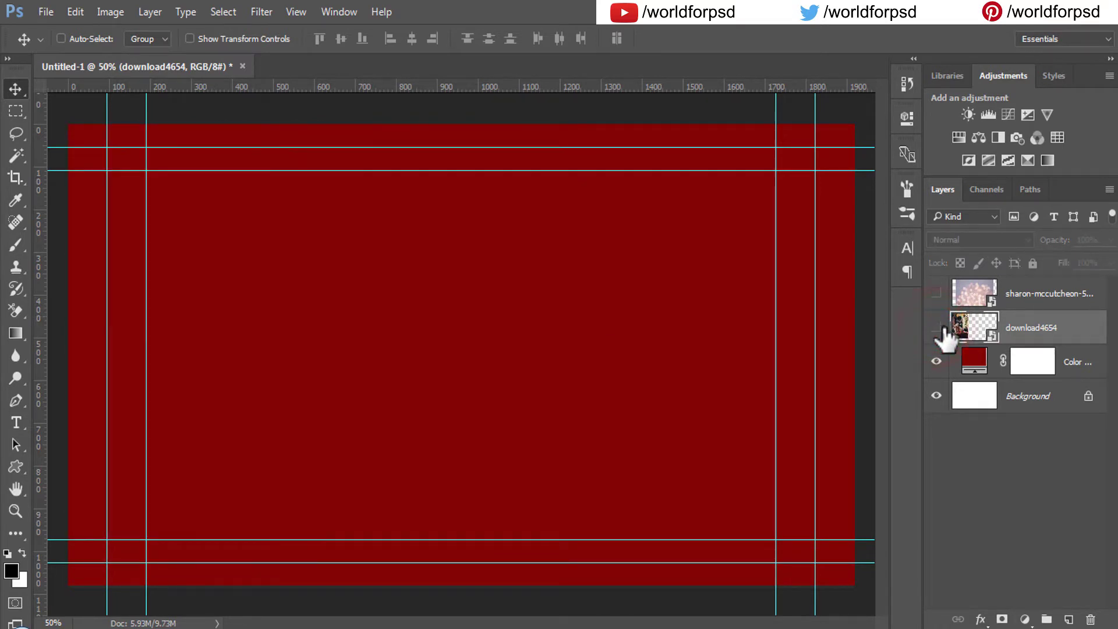
- With the Color Fill layer selected, set the Type tool to Gotham Ultra
{"action": "left_click", "coordinate": [1080, 361]}
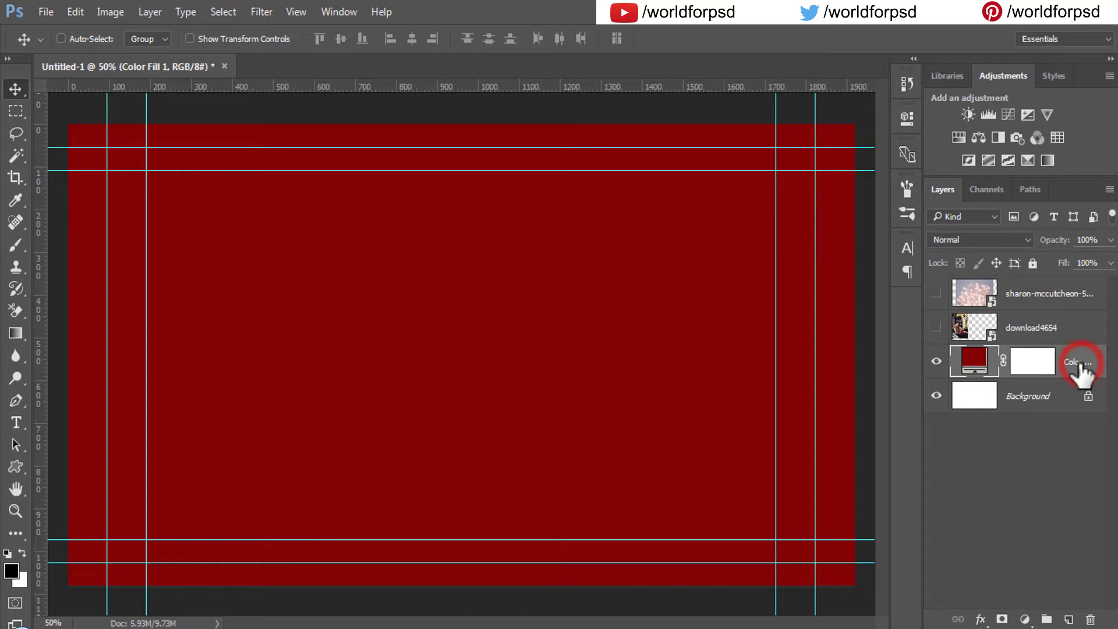
{"action": "left_click", "coordinate": [18, 422]}
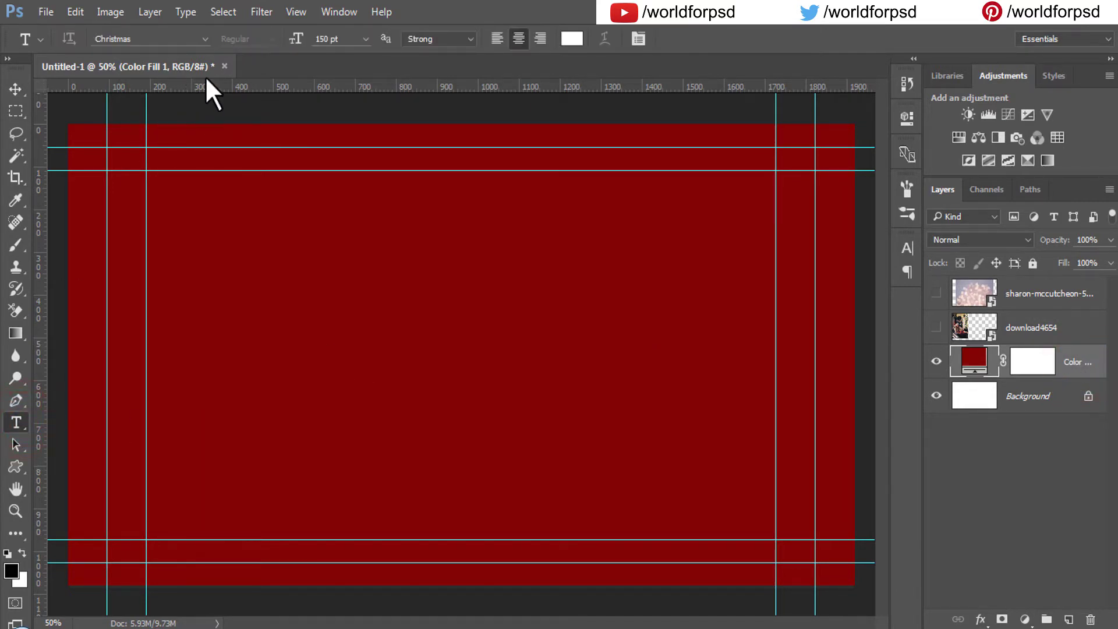
{"action": "left_click", "coordinate": [204, 41]}
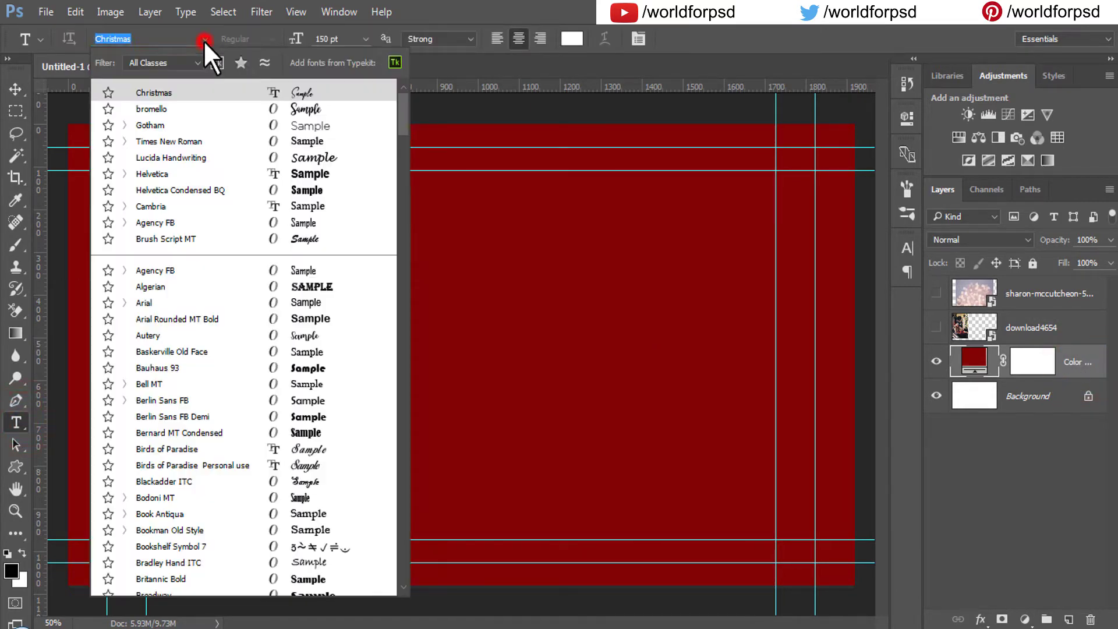
{"action": "left_click", "coordinate": [170, 125]}
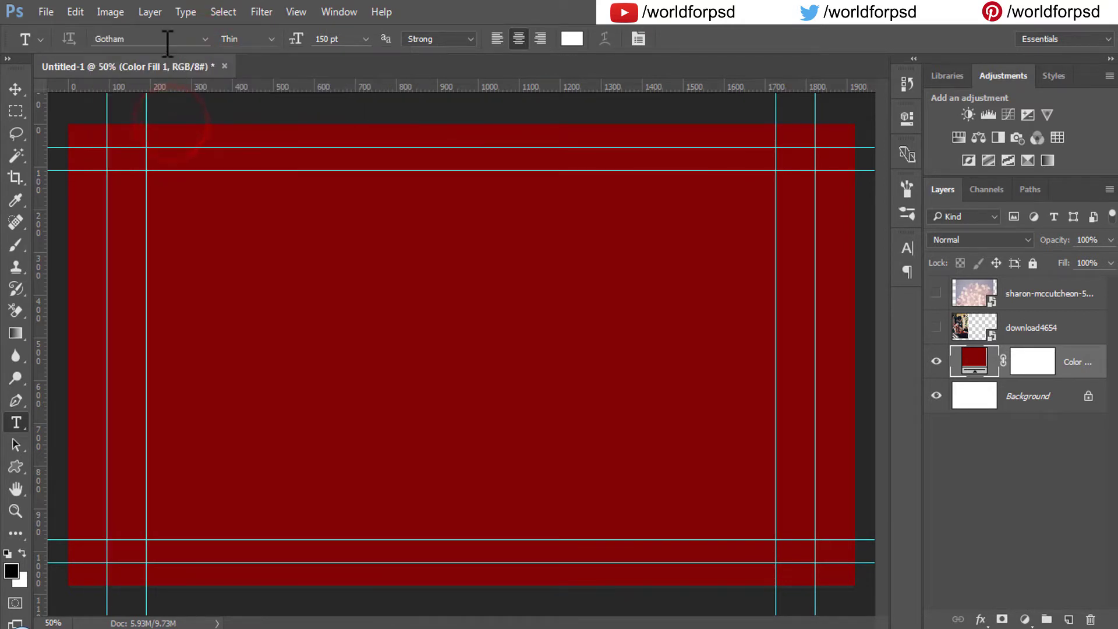
{"action": "left_click", "coordinate": [271, 37]}
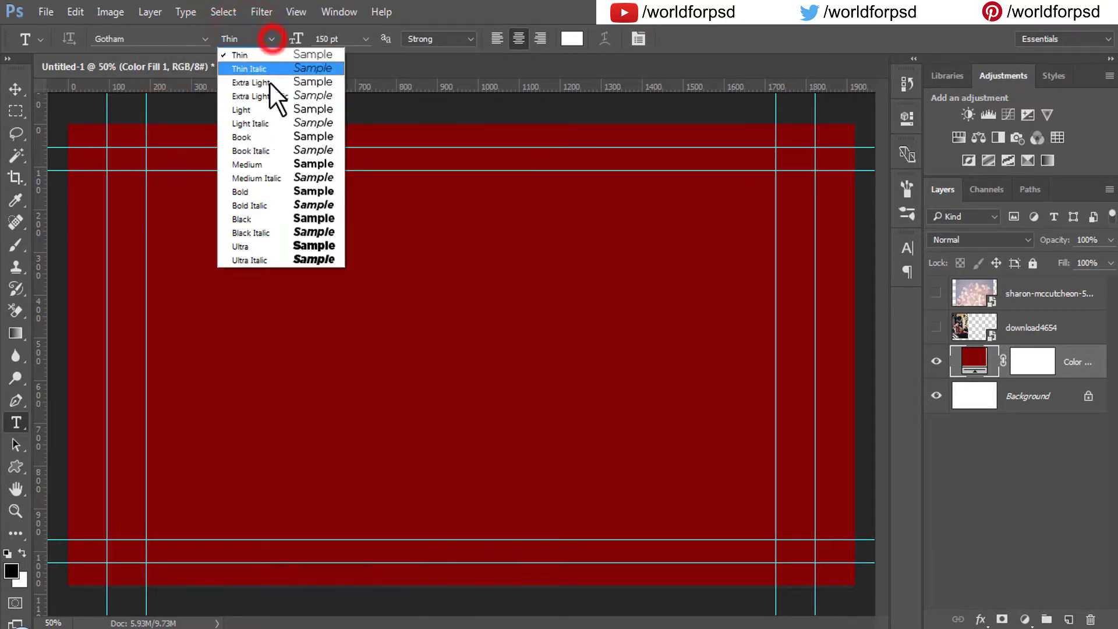
{"action": "left_click", "coordinate": [275, 246]}
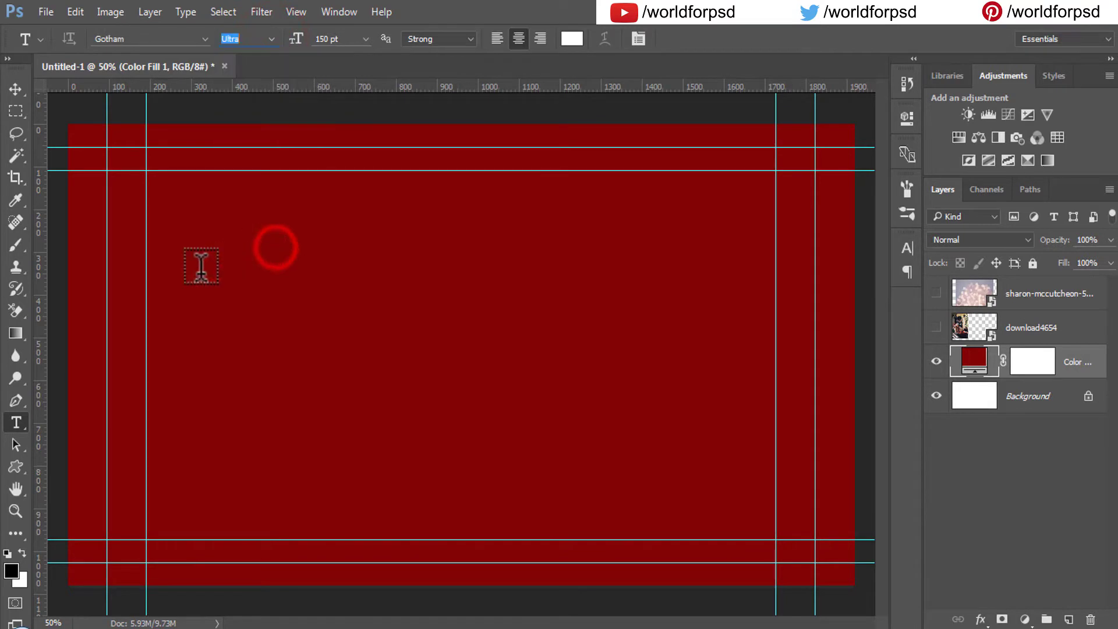
- Draw a text box, size CHRISTMAS to 200 pt, and widen the box to fit
{"action": "mouse_move", "coordinate": [172, 248]}
{"action": "left_mouse_down"}
{"action": "mouse_move", "coordinate": [750, 500]}
{"action": "mouse_move", "coordinate": [745, 508]}
{"action": "left_mouse_up"}
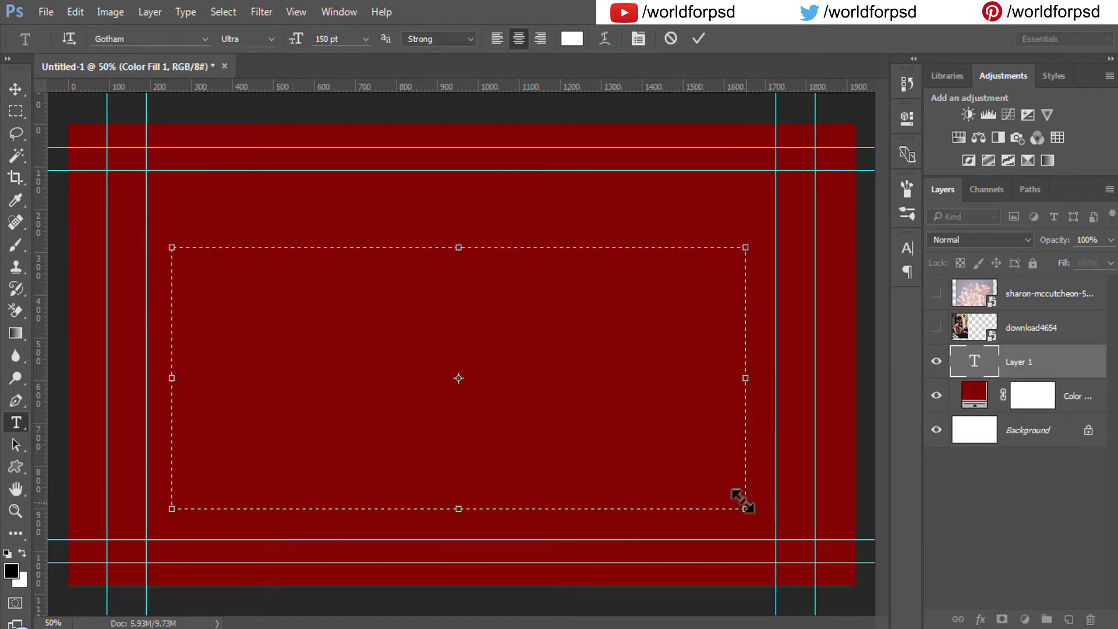
{"action": "type", "text": "CH"}
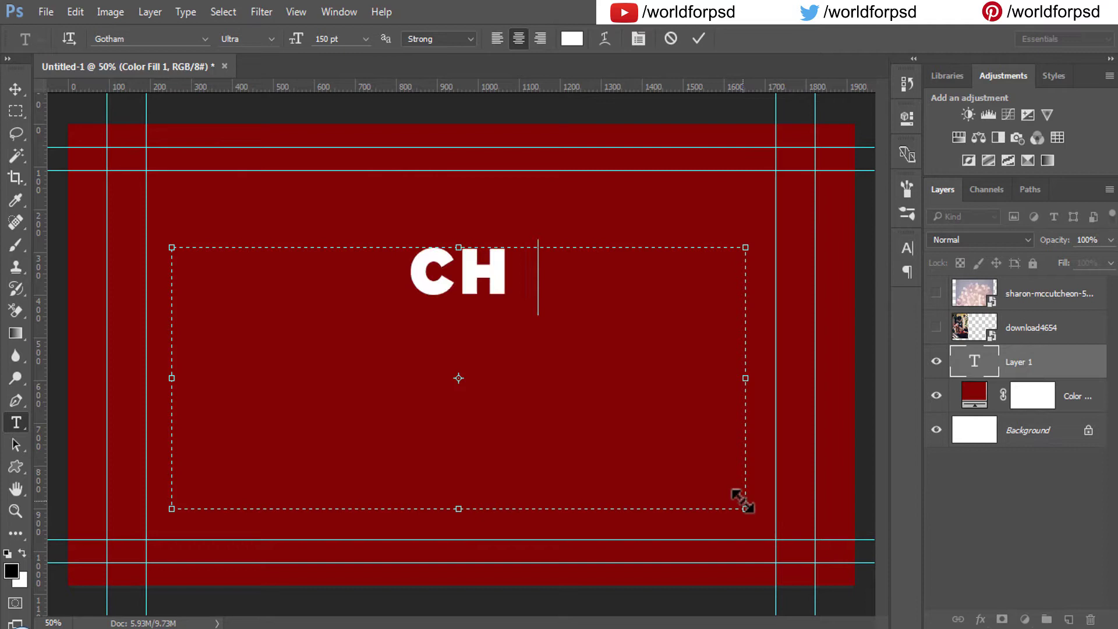
{"action": "type", "text": "RISTMAS"}
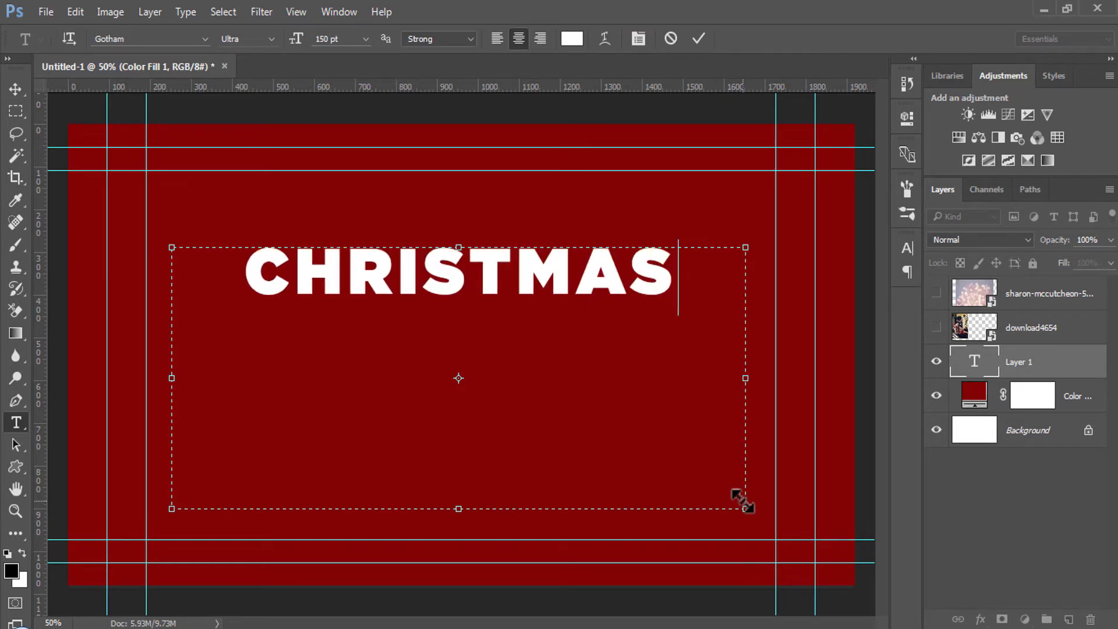
{"action": "key", "text": "ctrl+a"}
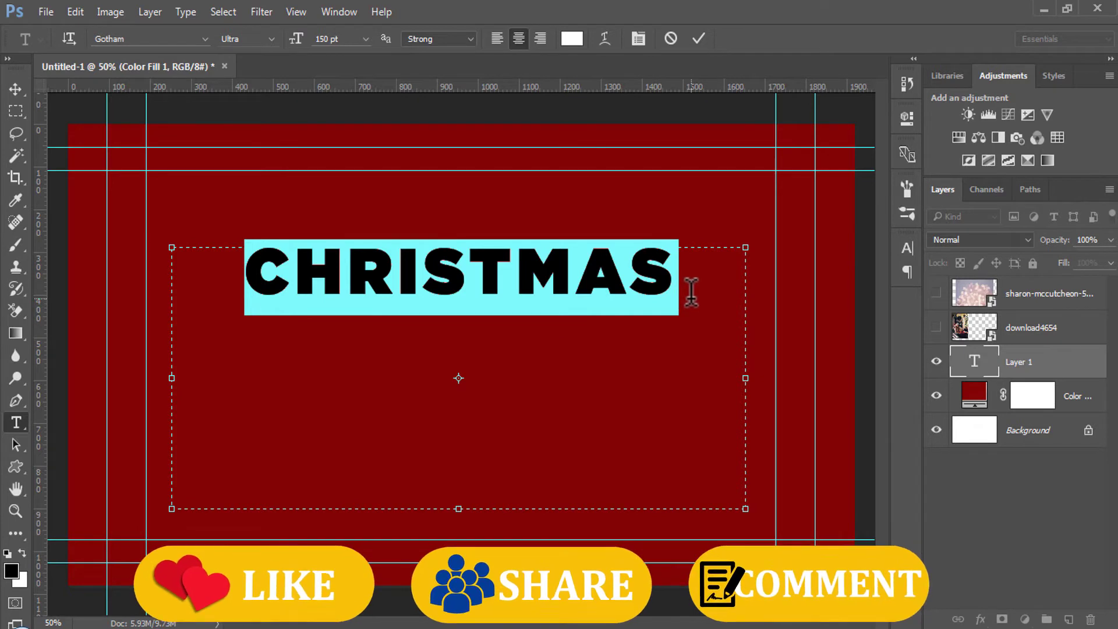
{"action": "left_click", "coordinate": [326, 39]}
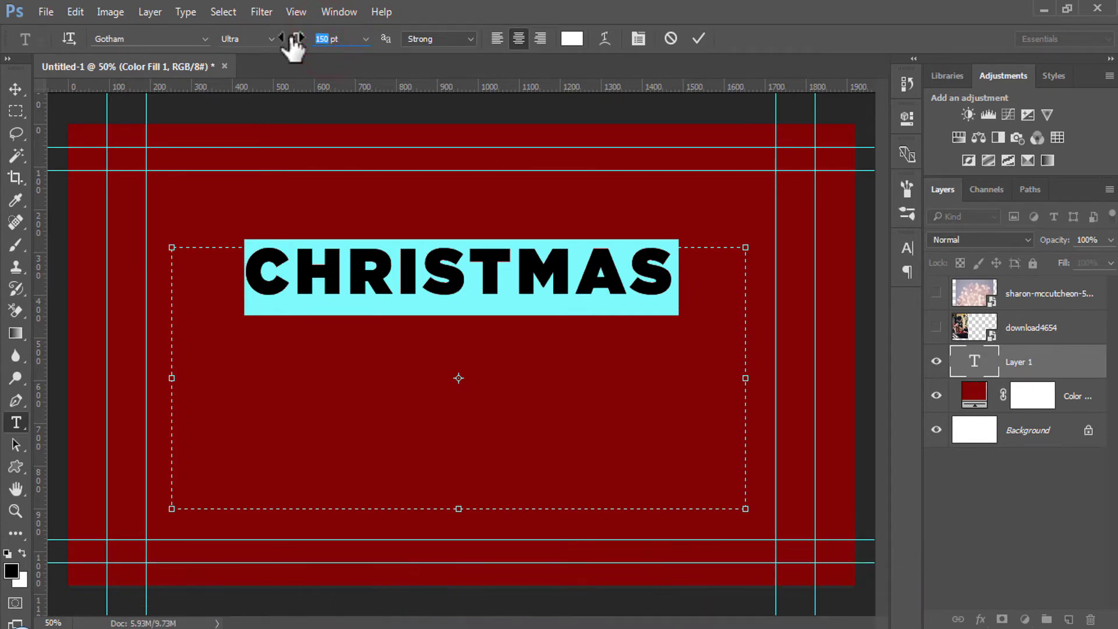
{"action": "type", "text": "200"}
{"action": "key", "text": "Return"}
{"action": "key", "text": "Return"}
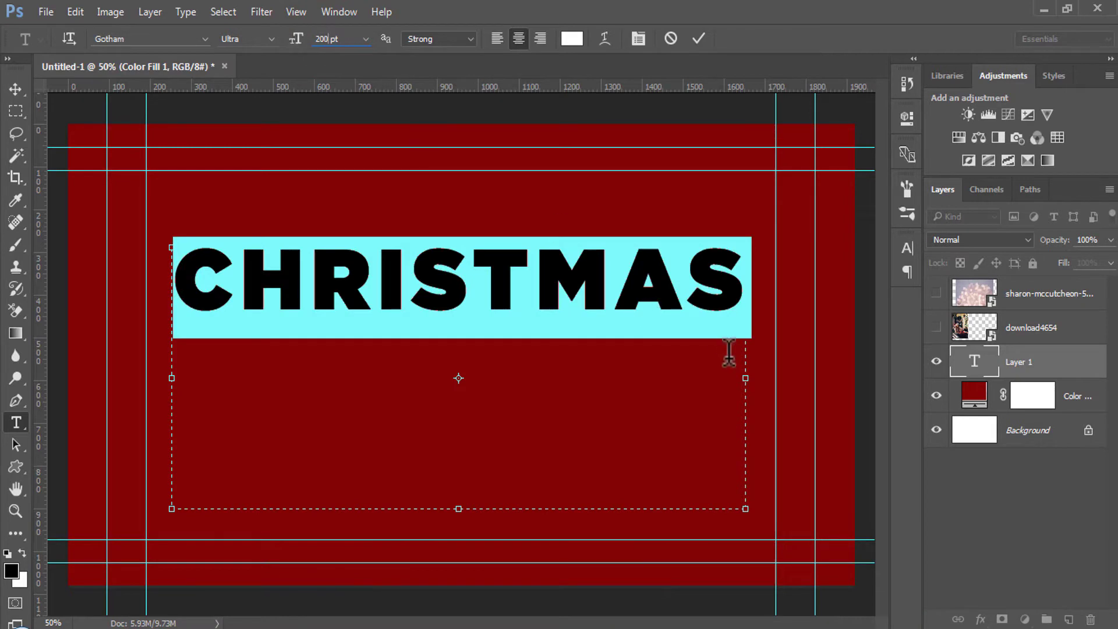
{"action": "left_click_drag", "start_coordinate": [745, 382], "coordinate": [855, 377]}
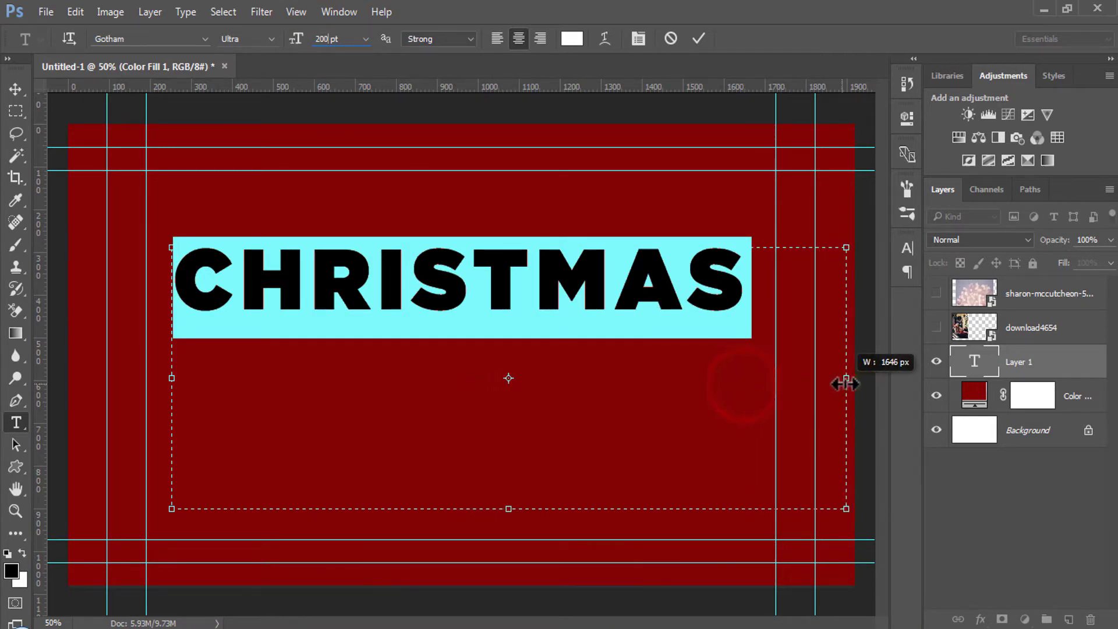
- Scale CHRISTMAS to 200% vertical and 125% horizontal, widen its box, and commit
{"action": "left_click", "coordinate": [638, 38]}
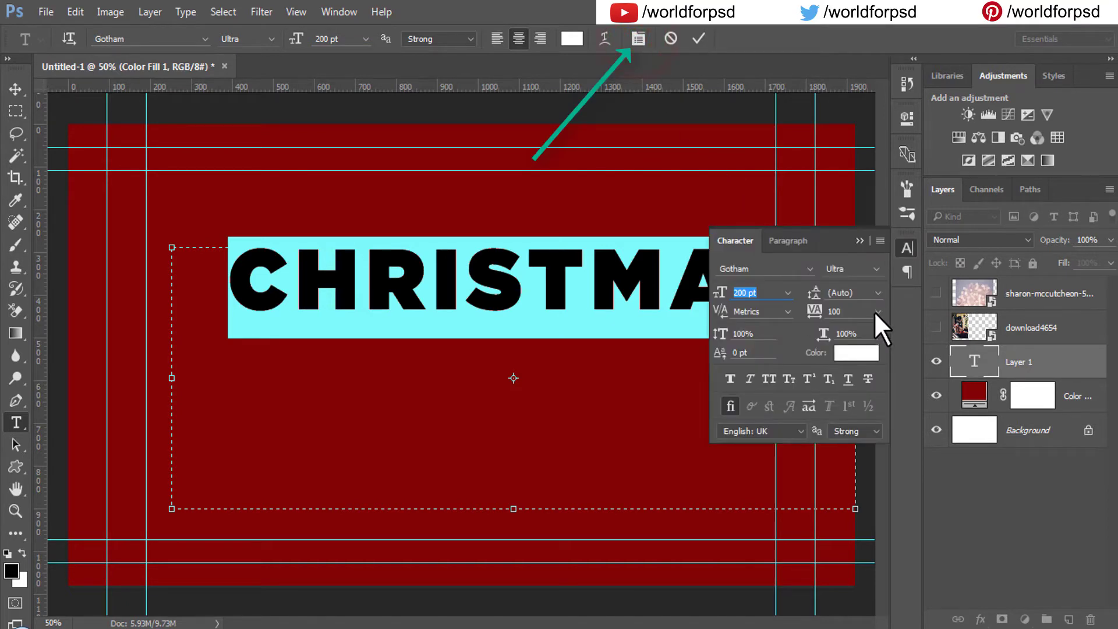
{"action": "left_click", "coordinate": [856, 313]}
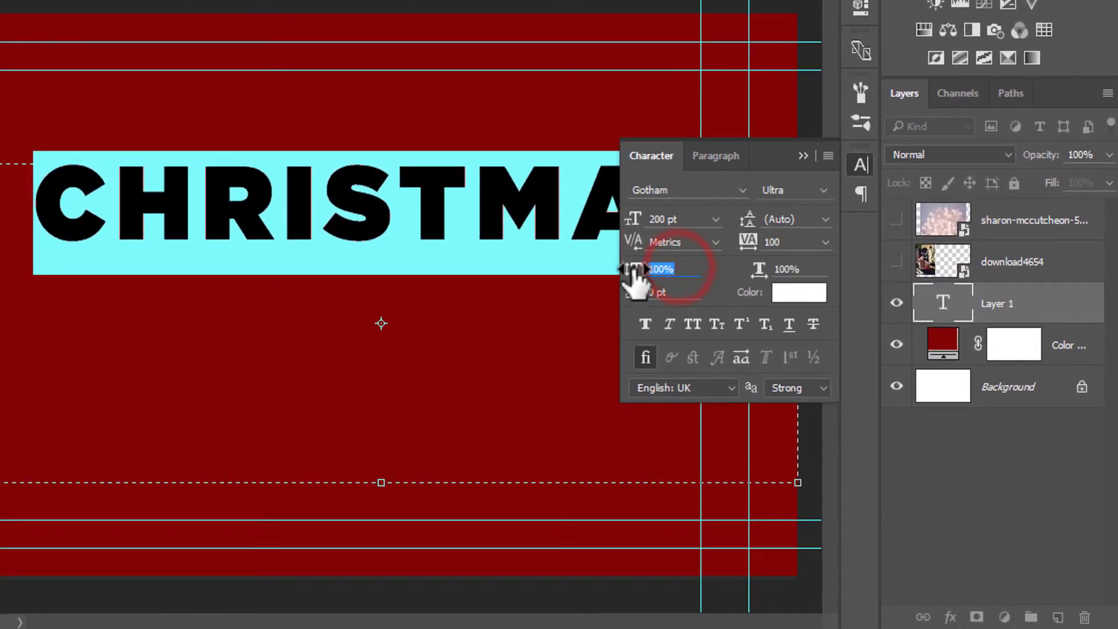
{"action": "type", "text": "17"}
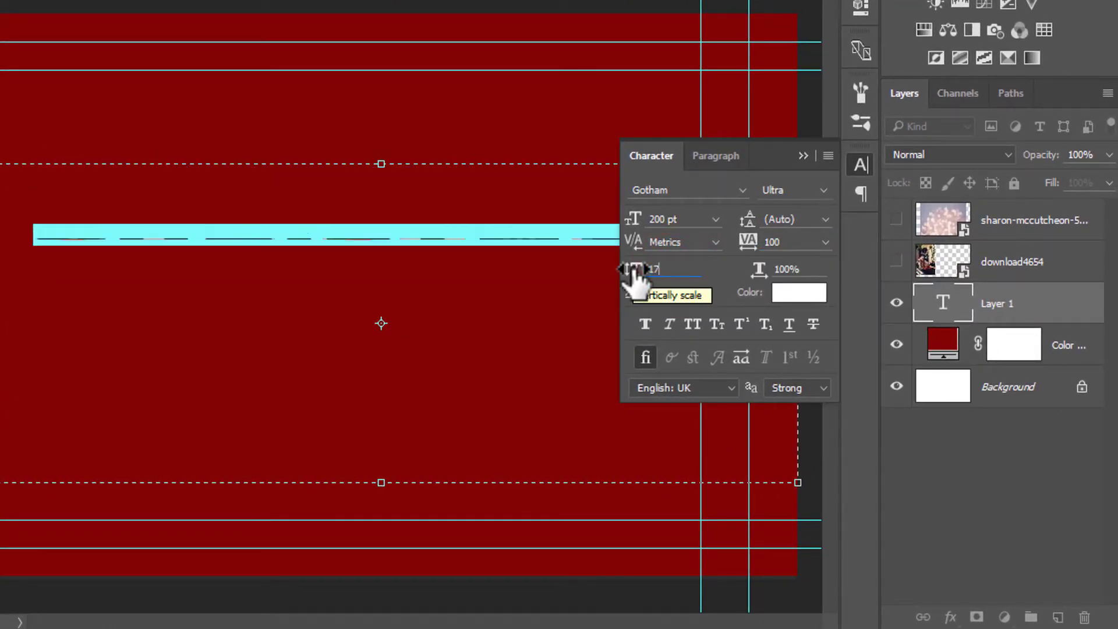
{"action": "type", "text": "5"}
{"action": "double_click", "coordinate": [662, 269]}
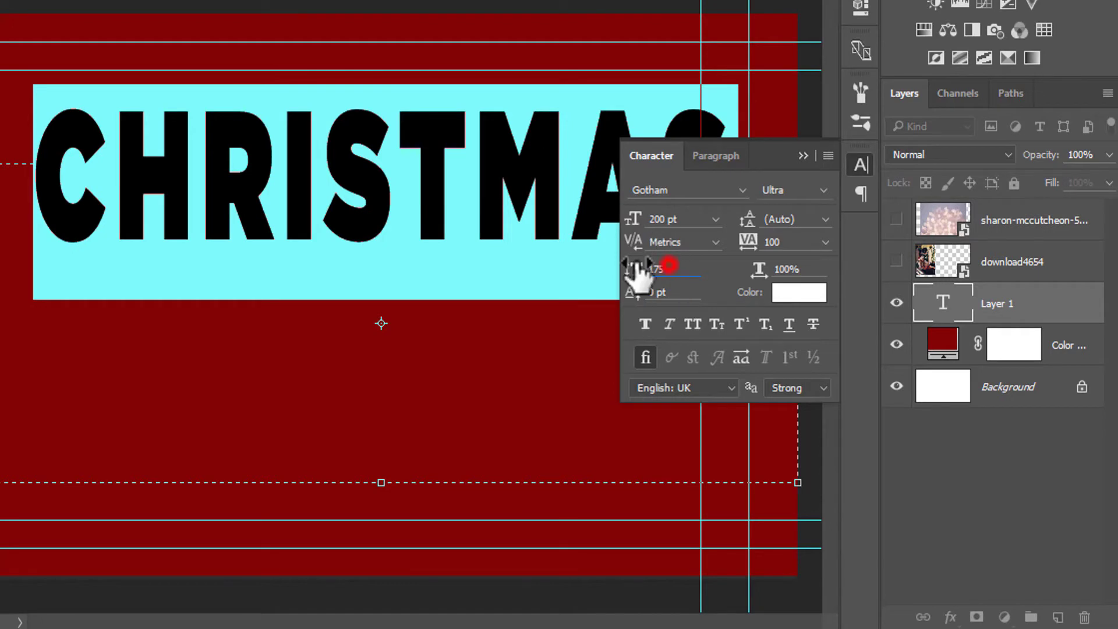
{"action": "type", "text": "200"}
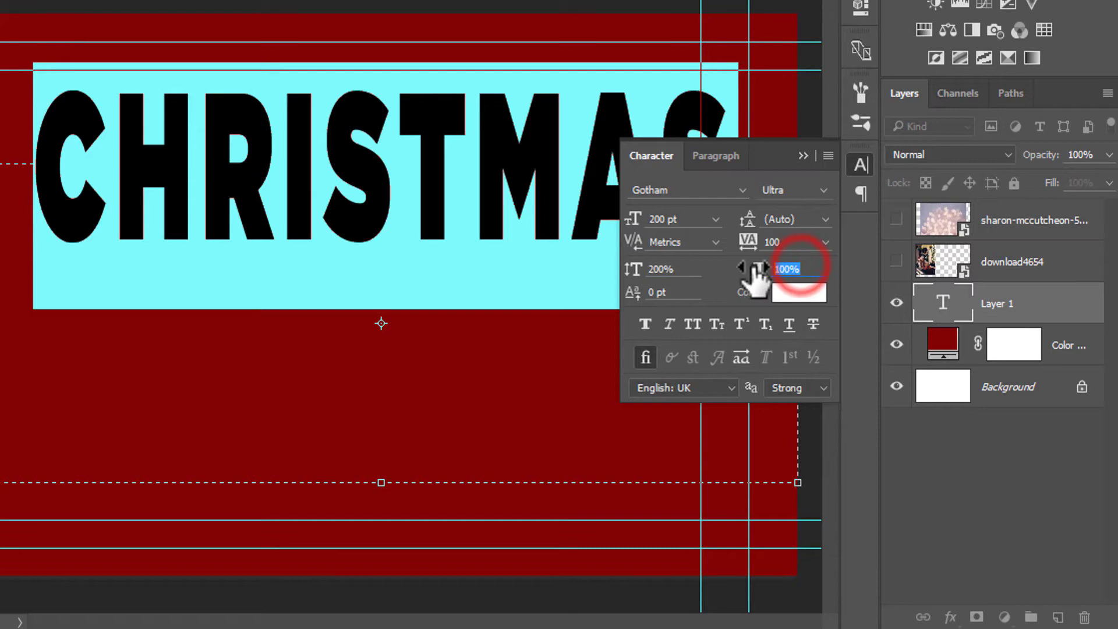
{"action": "type", "text": "1"}
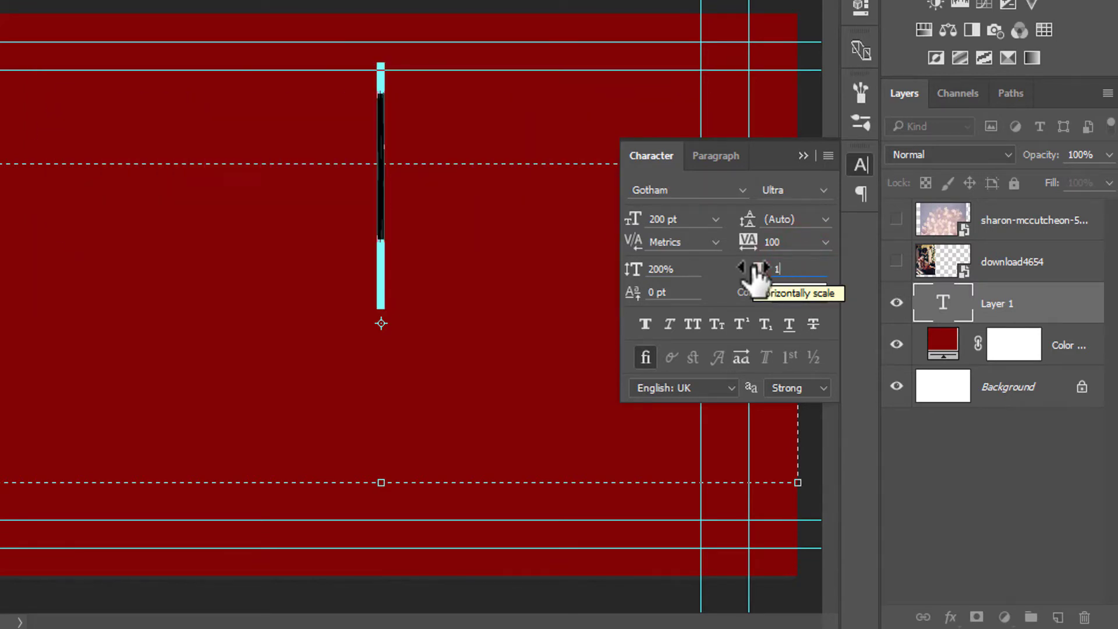
{"action": "type", "text": "25"}
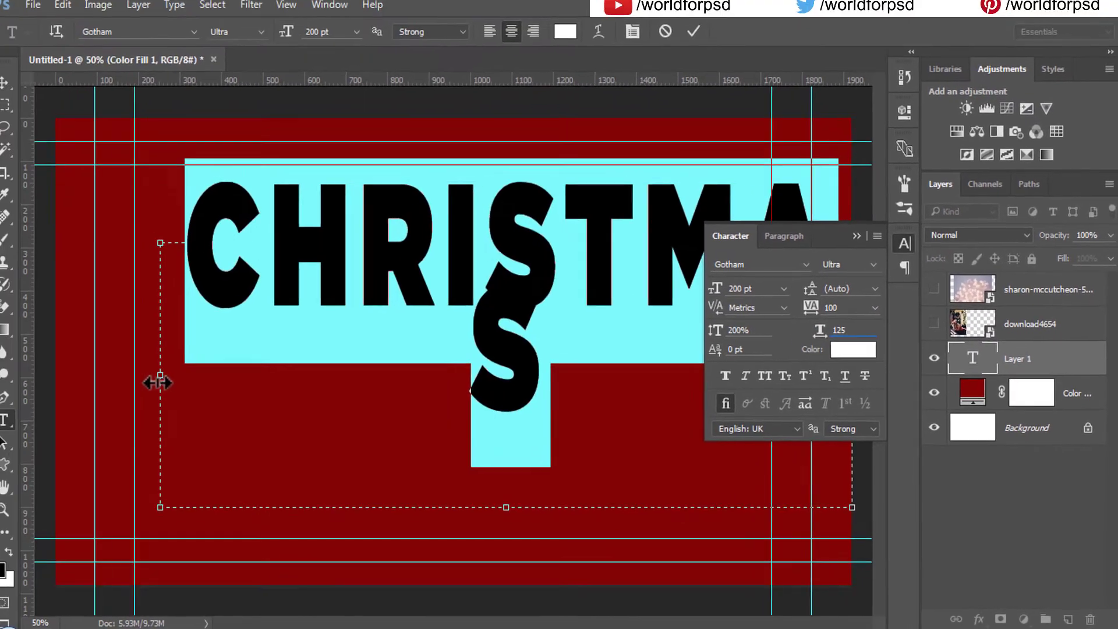
{"action": "left_click_drag", "start_coordinate": [166, 381], "coordinate": [92, 382]}
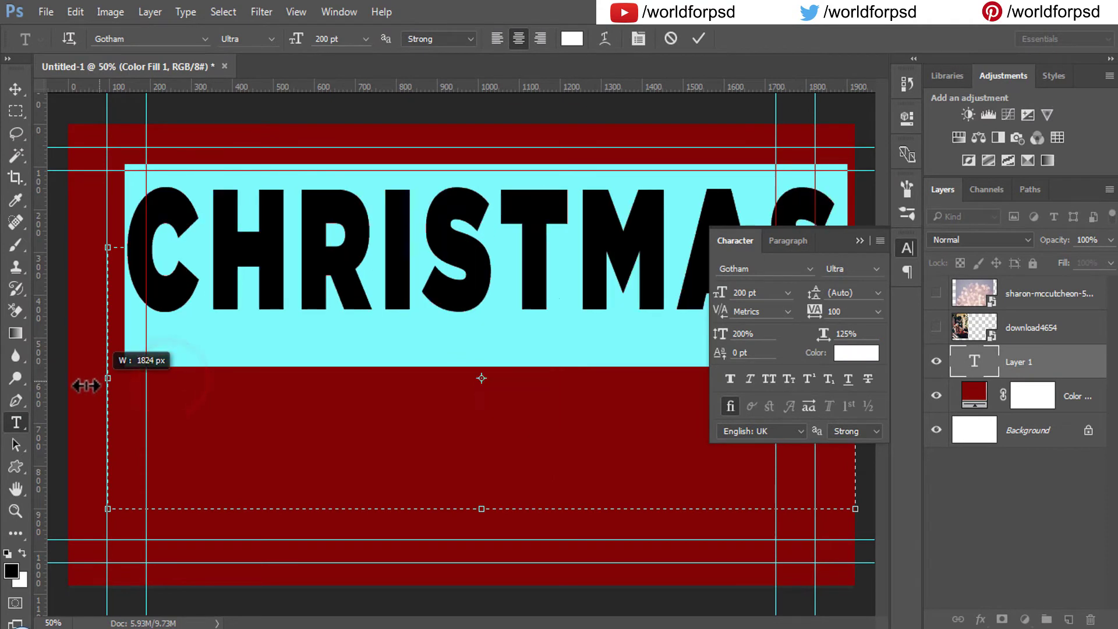
{"action": "left_click", "coordinate": [861, 239]}
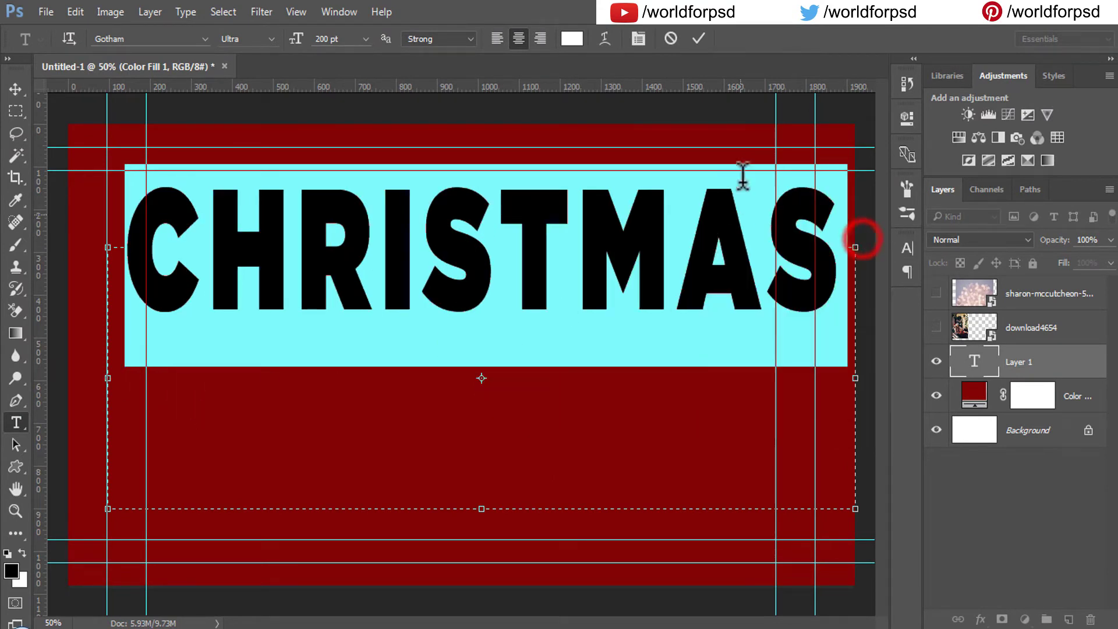
{"action": "left_click", "coordinate": [699, 39]}
- Drag the CHRISTMAS text down to the canvas centre with the Move tool
{"action": "left_click", "coordinate": [15, 89]}
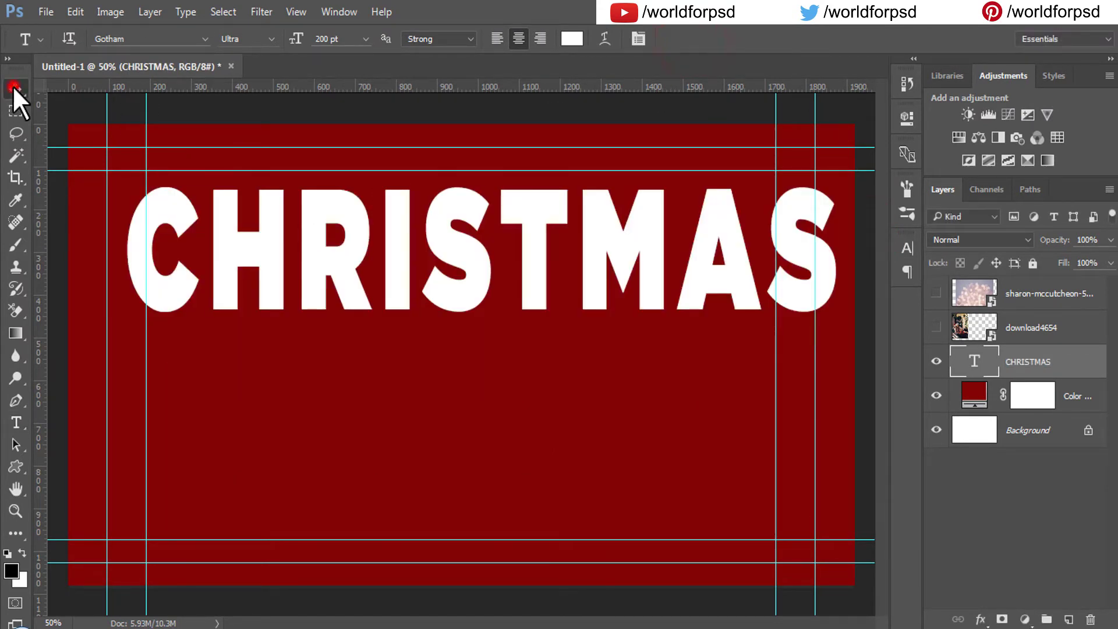
{"action": "left_click_drag", "start_coordinate": [461, 268], "coordinate": [443, 393]}
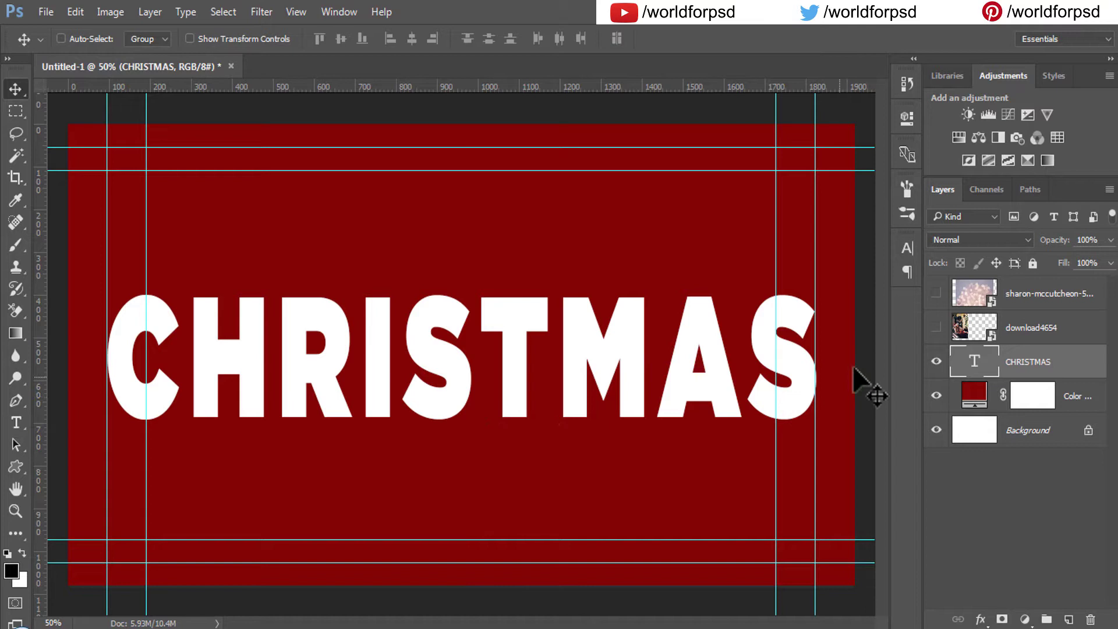
- Show download4654, clip it to the CHRISTMAS text, and position it in the first letters
{"action": "left_click", "coordinate": [936, 327]}
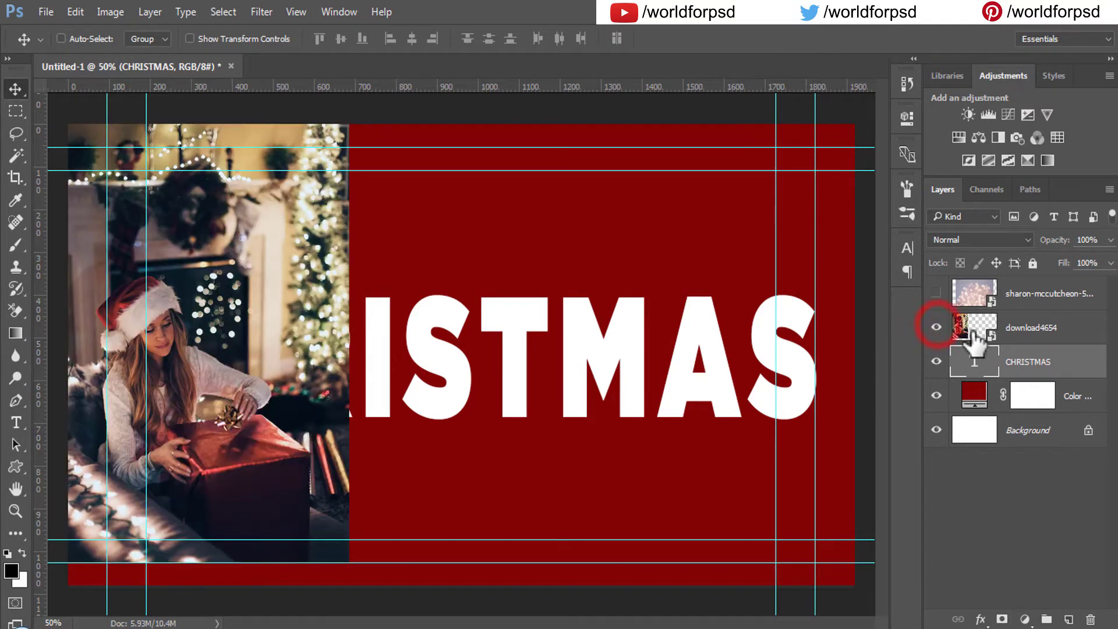
{"action": "left_click", "coordinate": [976, 340]}
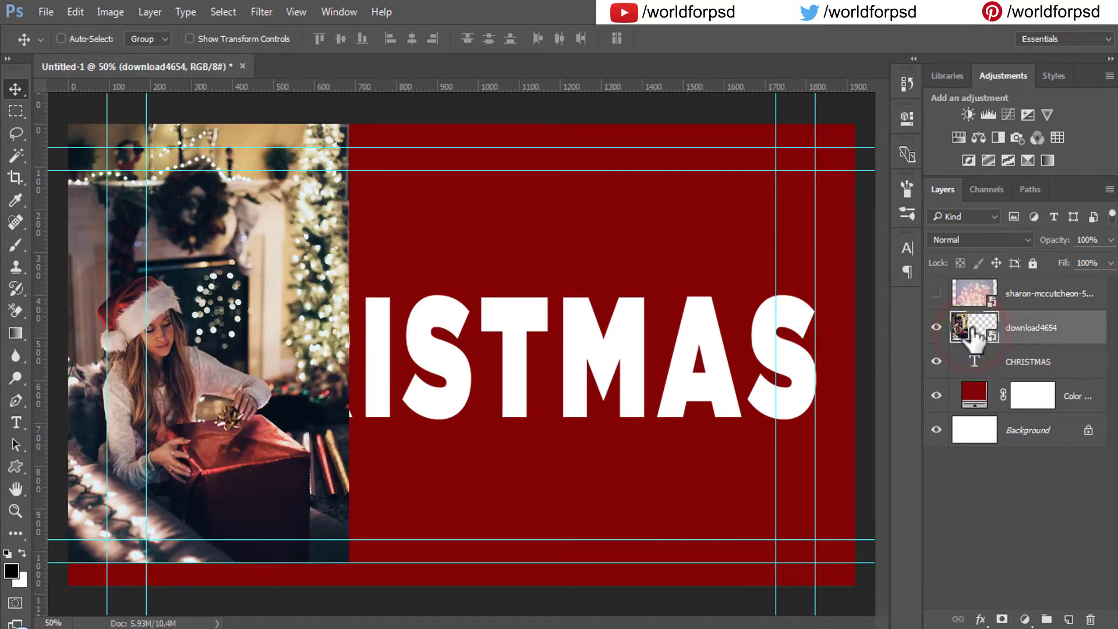
{"action": "right_click", "coordinate": [1052, 339]}
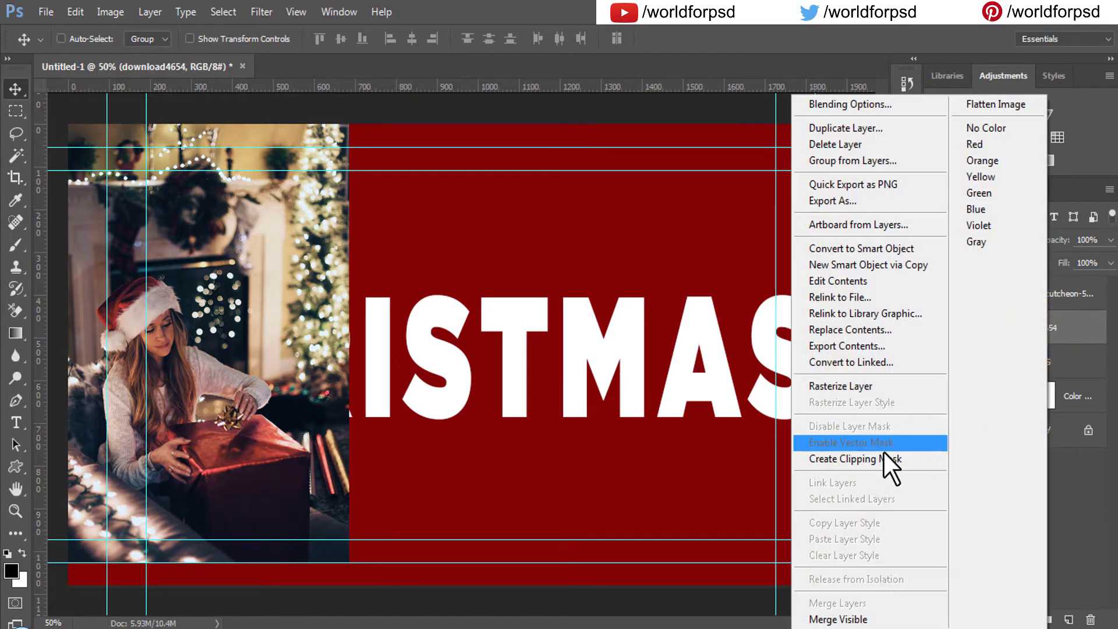
{"action": "left_click", "coordinate": [890, 459]}
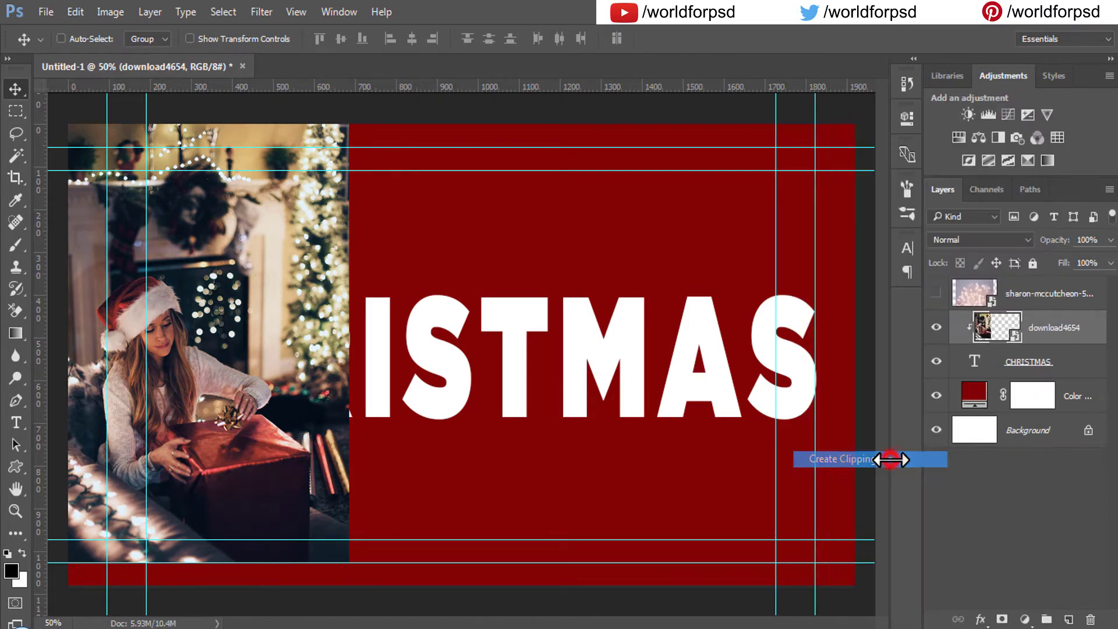
{"action": "mouse_move", "coordinate": [279, 404]}
{"action": "left_mouse_down"}
{"action": "mouse_move", "coordinate": [294, 444]}
{"action": "mouse_move", "coordinate": [292, 394]}
{"action": "mouse_move", "coordinate": [288, 411]}
{"action": "mouse_move", "coordinate": [334, 405]}
{"action": "mouse_move", "coordinate": [340, 387]}
{"action": "mouse_move", "coordinate": [334, 394]}
{"action": "left_mouse_up"}
- Free Transform the gift photo to resize and reposition it within C, H and R
{"action": "key", "text": "ctrl"}
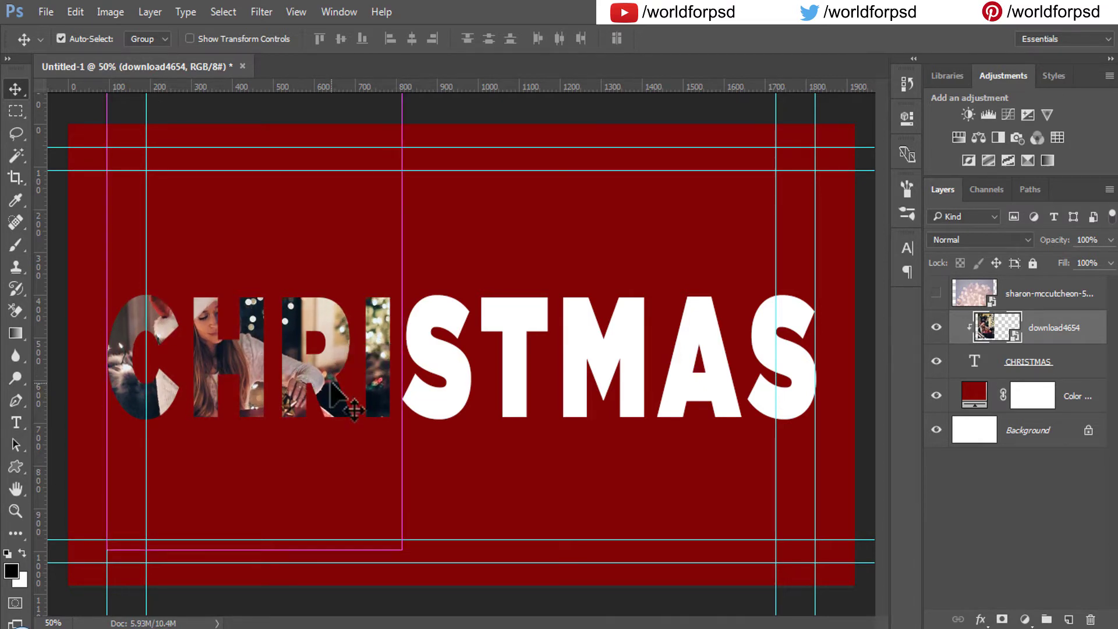
{"action": "left_click", "coordinate": [76, 11]}
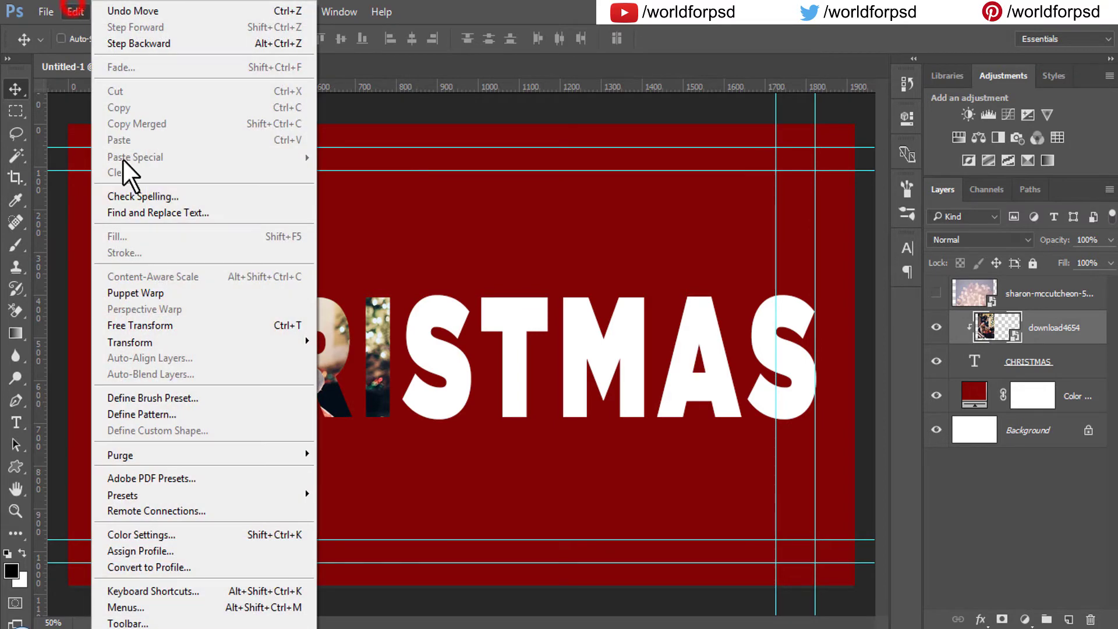
{"action": "left_click", "coordinate": [190, 329]}
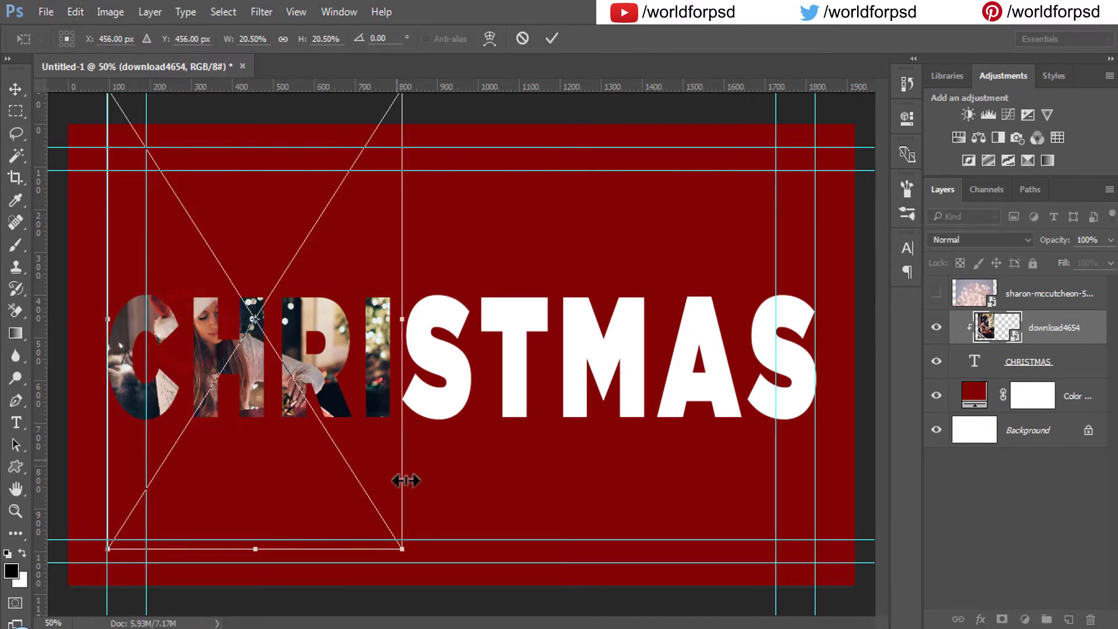
{"action": "left_click_drag", "start_coordinate": [397, 546], "coordinate": [340, 450]}
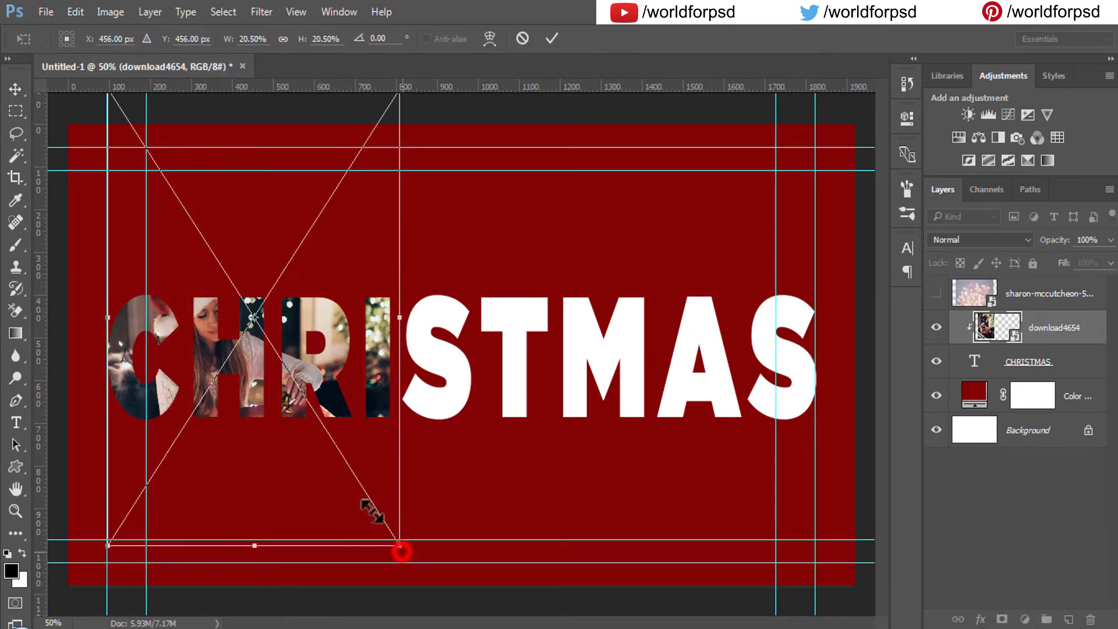
{"action": "mouse_move", "coordinate": [296, 374]}
{"action": "left_mouse_down"}
{"action": "mouse_move", "coordinate": [297, 420]}
{"action": "mouse_move", "coordinate": [320, 421]}
{"action": "mouse_move", "coordinate": [282, 424]}
{"action": "mouse_move", "coordinate": [319, 424]}
{"action": "left_mouse_up"}
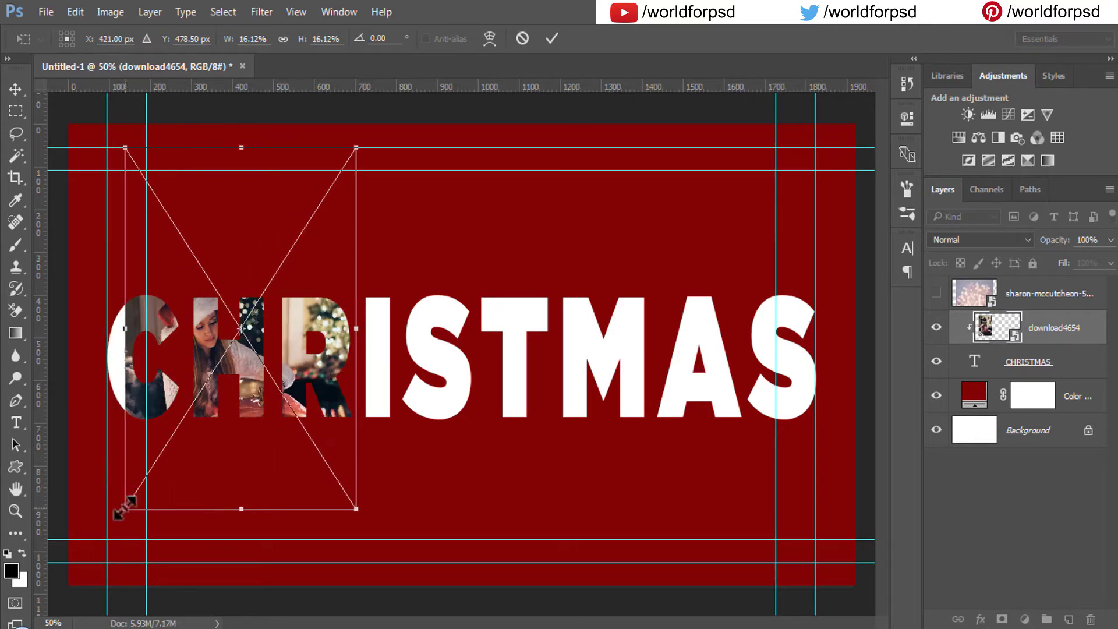
{"action": "left_click_drag", "start_coordinate": [123, 506], "coordinate": [88, 530]}
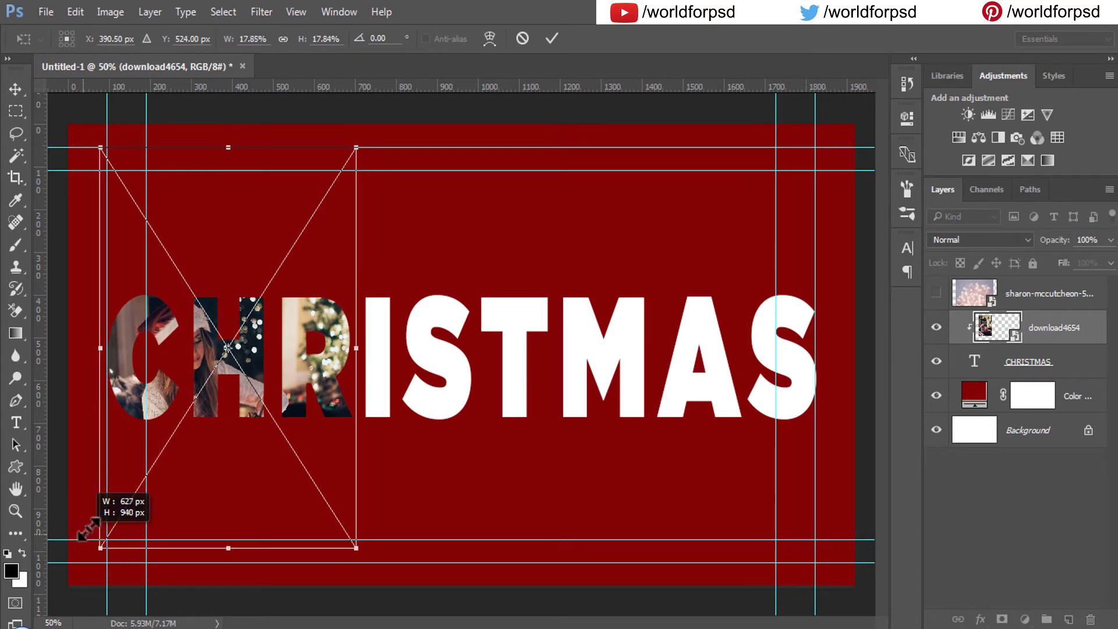
{"action": "left_click_drag", "start_coordinate": [228, 447], "coordinate": [228, 438]}
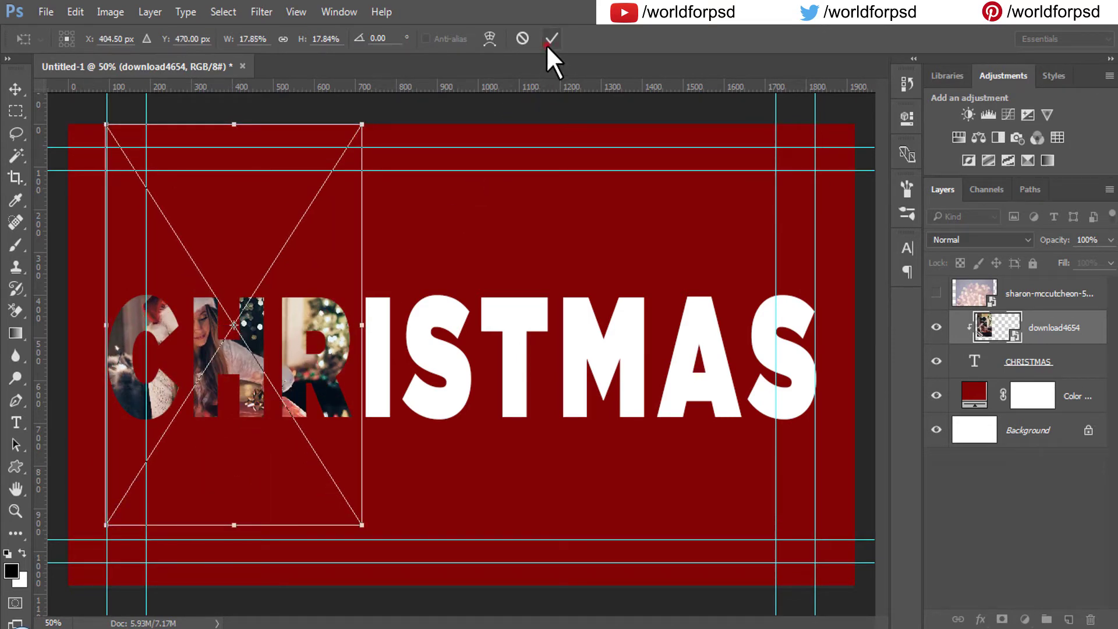
{"action": "key", "text": "Return"}
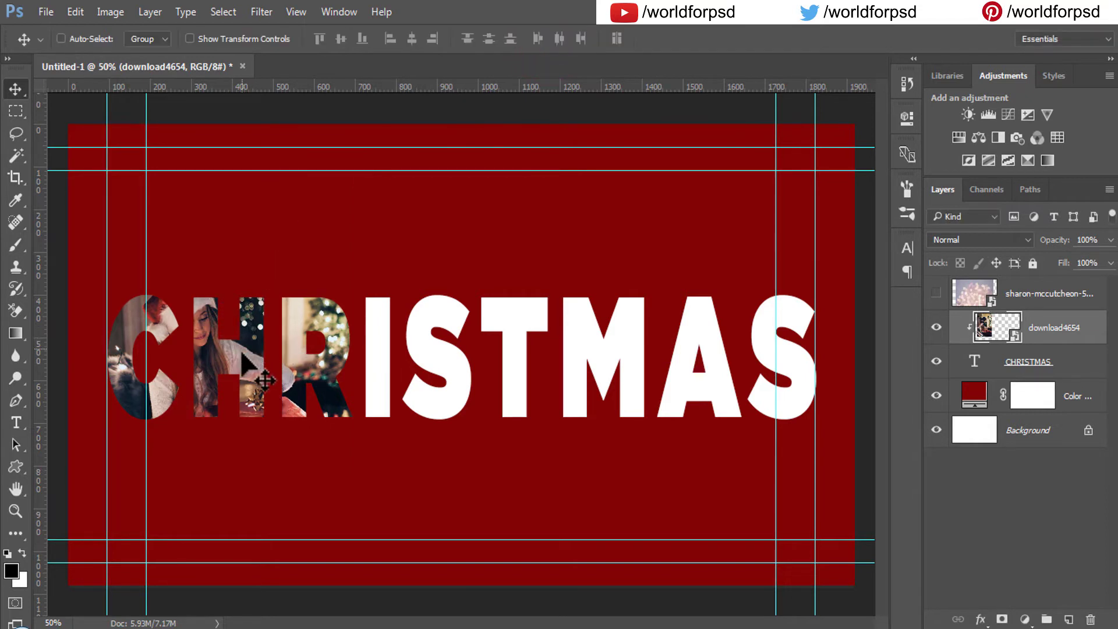
- Show the sharon-mccutcheon bokeh layer, clip it to CHRISTMAS, and shift it right over HRISTMAS
{"action": "left_click", "coordinate": [937, 294]}
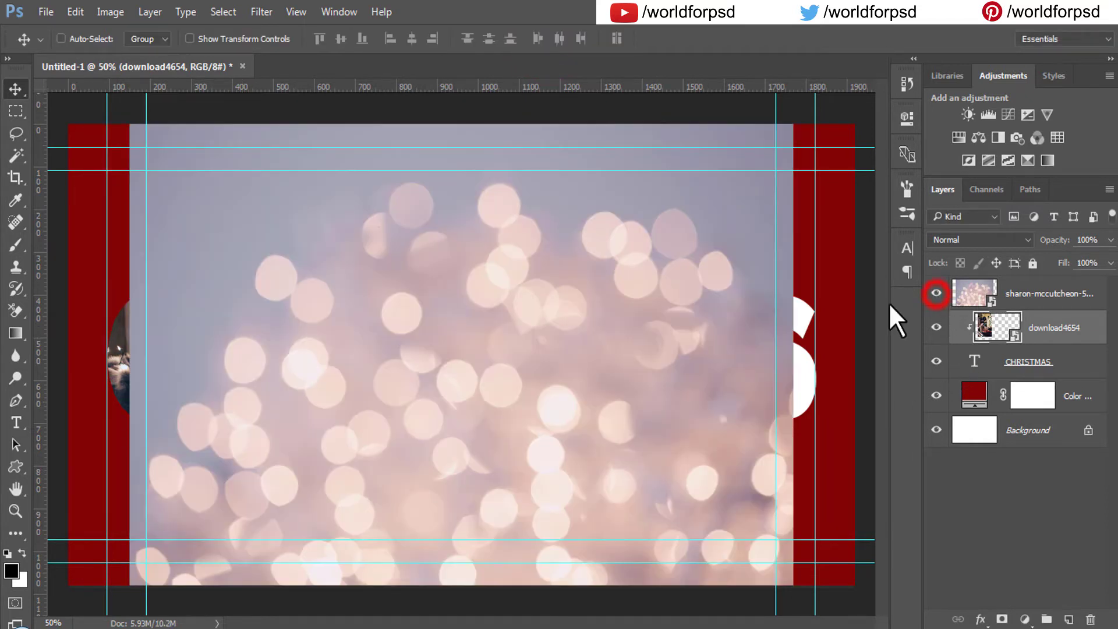
{"action": "left_click", "coordinate": [1019, 290]}
{"action": "left_click_drag", "start_coordinate": [516, 340], "coordinate": [546, 350]}
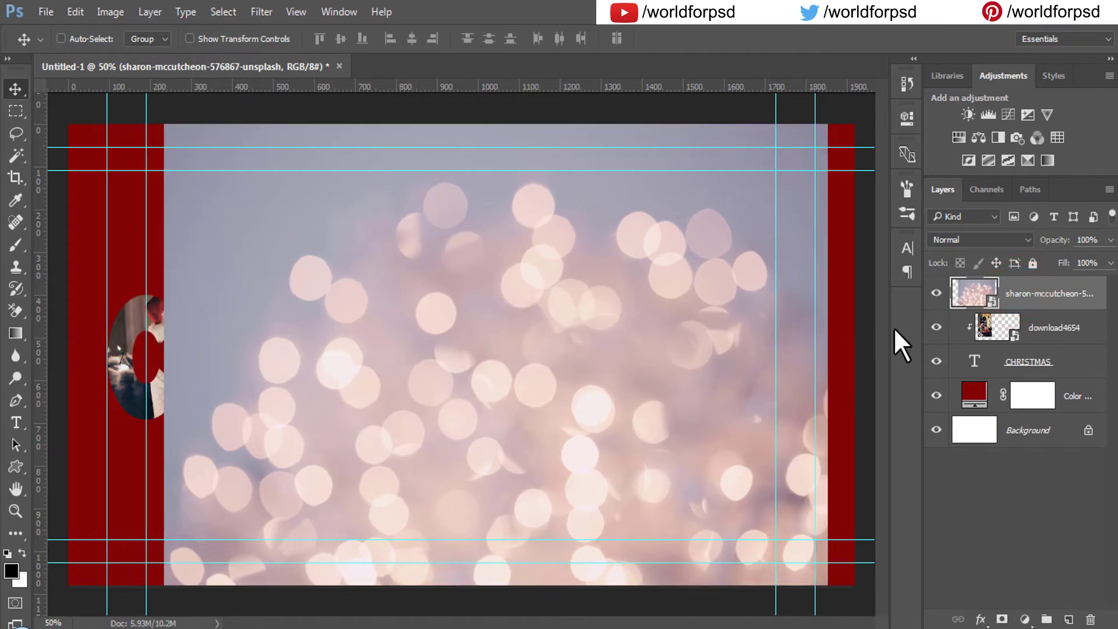
{"action": "right_click", "coordinate": [1013, 297]}
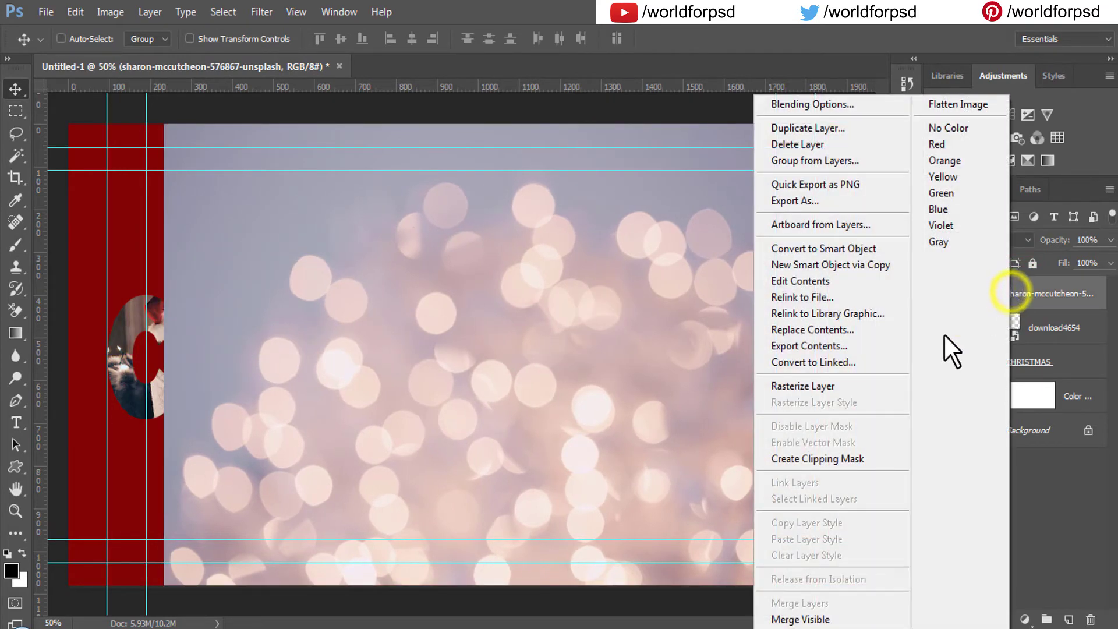
{"action": "left_click", "coordinate": [839, 457]}
{"action": "left_click_drag", "start_coordinate": [381, 435], "coordinate": [392, 424]}
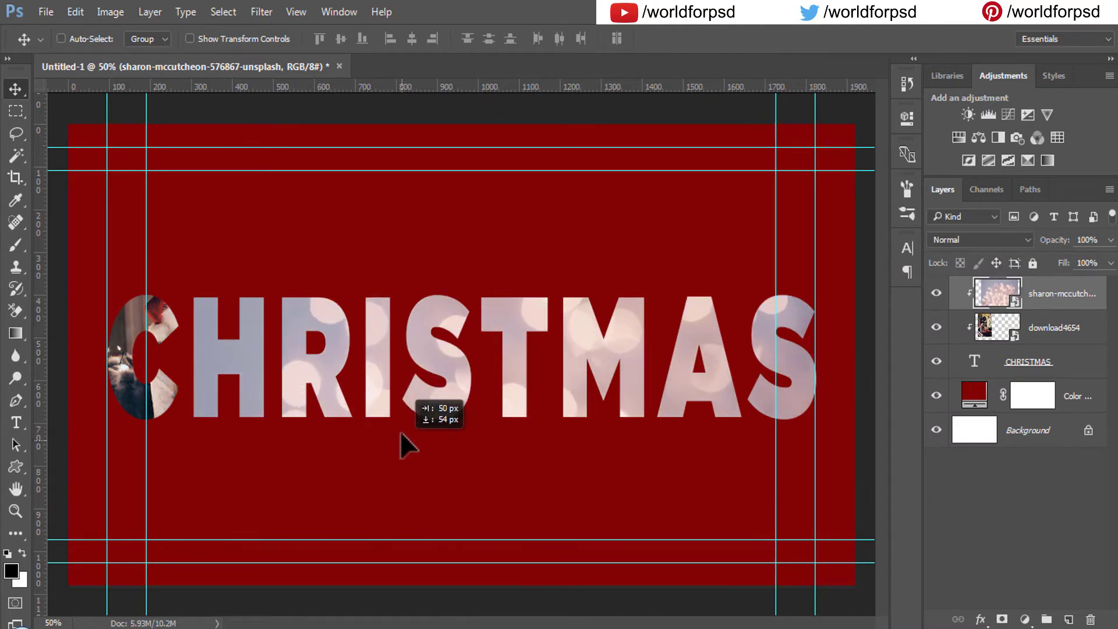
{"action": "left_click_drag", "start_coordinate": [403, 434], "coordinate": [417, 444]}
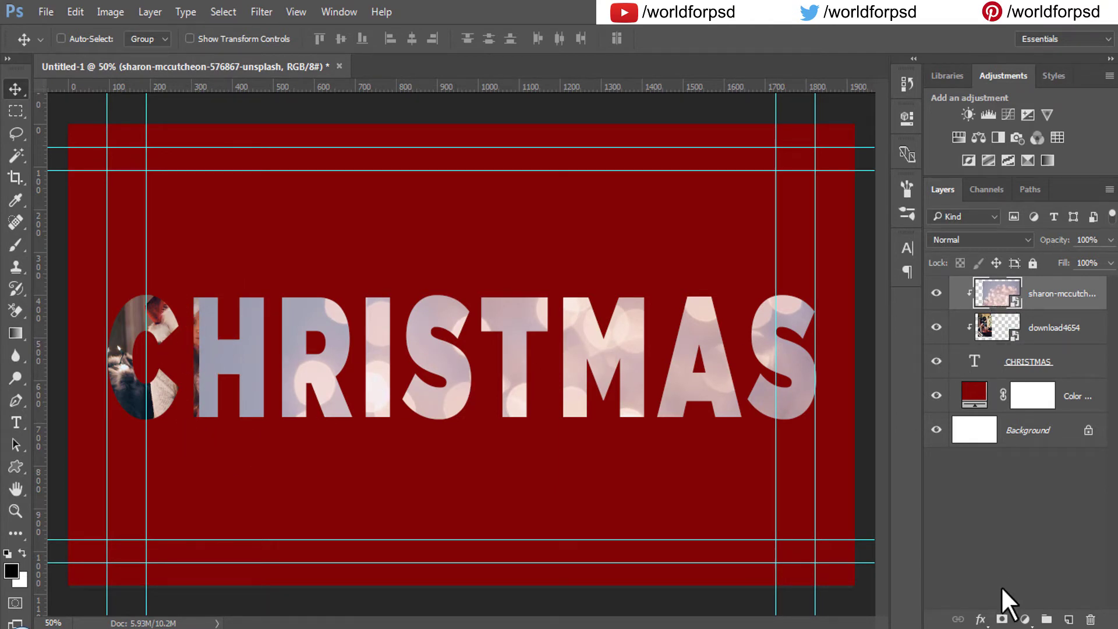
- Add a layer mask to the bokeh photo and choose a soft round brush at 0% hardness
{"action": "left_click", "coordinate": [1003, 619]}
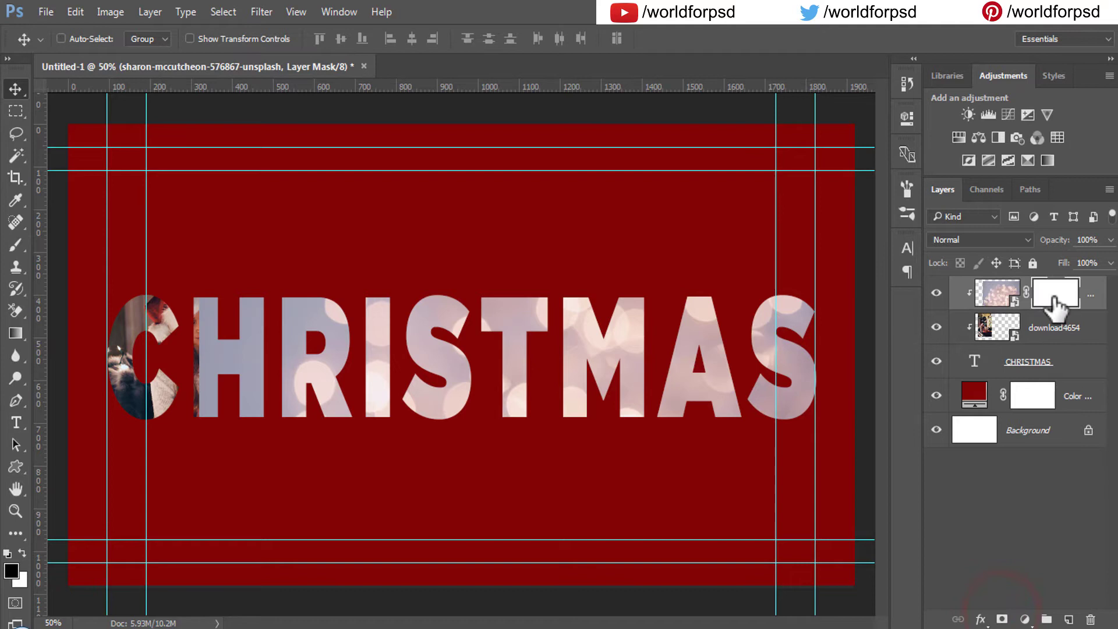
{"action": "left_click", "coordinate": [15, 246]}
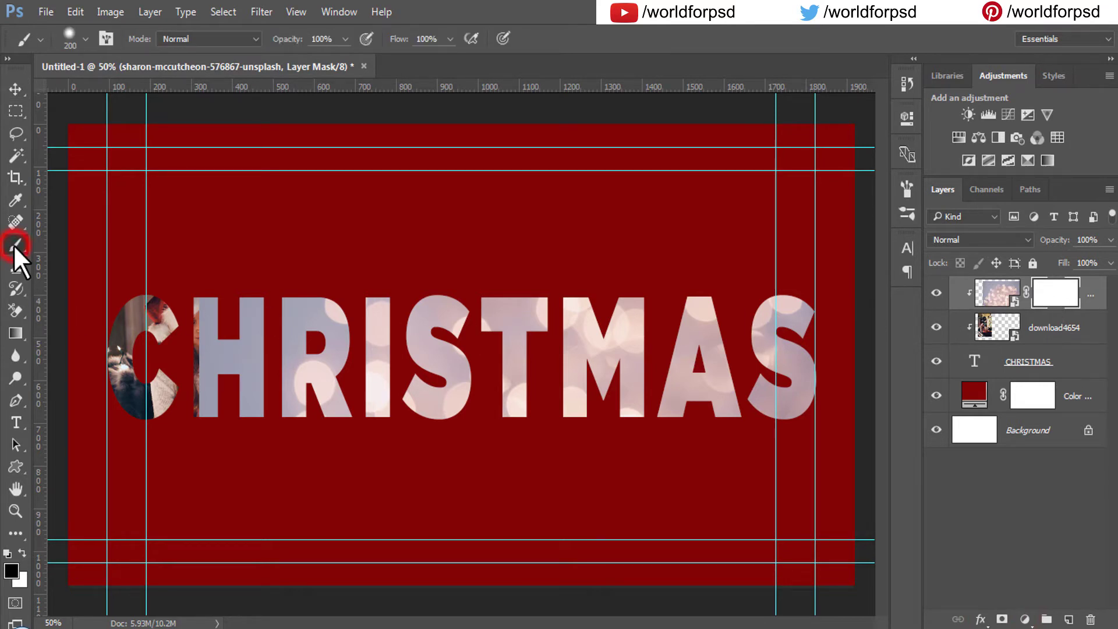
{"action": "right_click", "coordinate": [366, 242]}
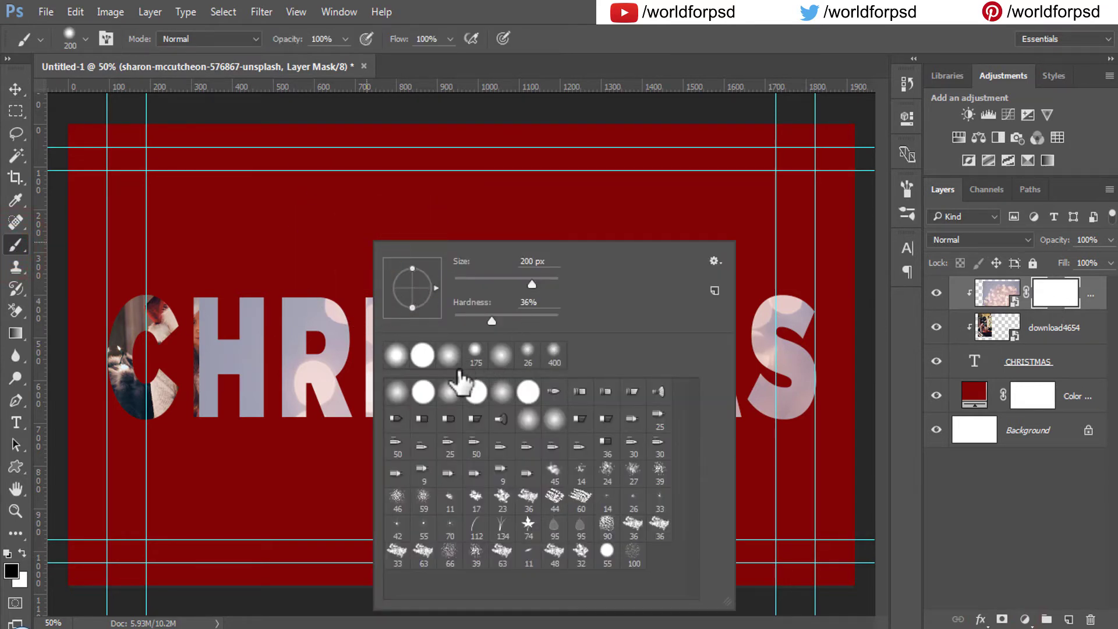
{"action": "left_click", "coordinate": [453, 393]}
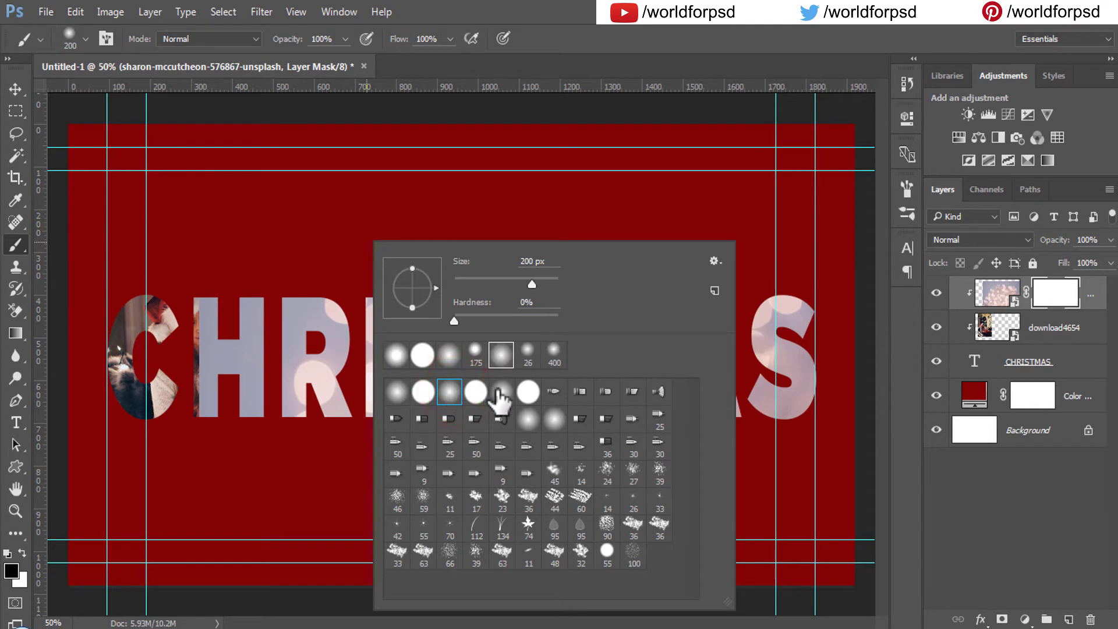
{"action": "left_click", "coordinate": [501, 391]}
{"action": "left_click", "coordinate": [500, 355]}
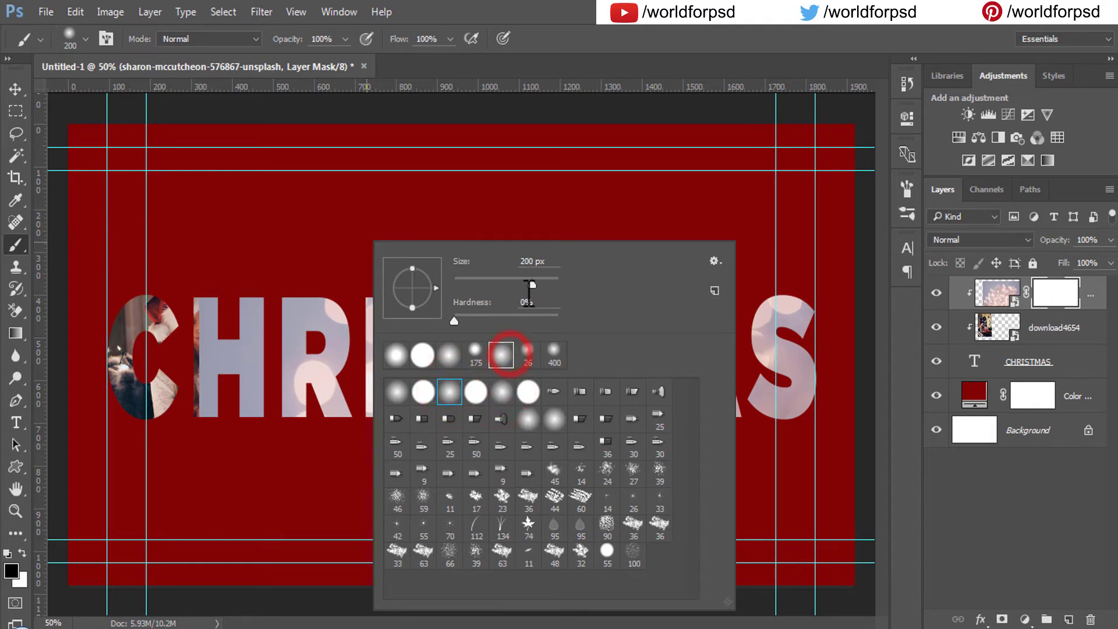
{"action": "left_click", "coordinate": [643, 70]}
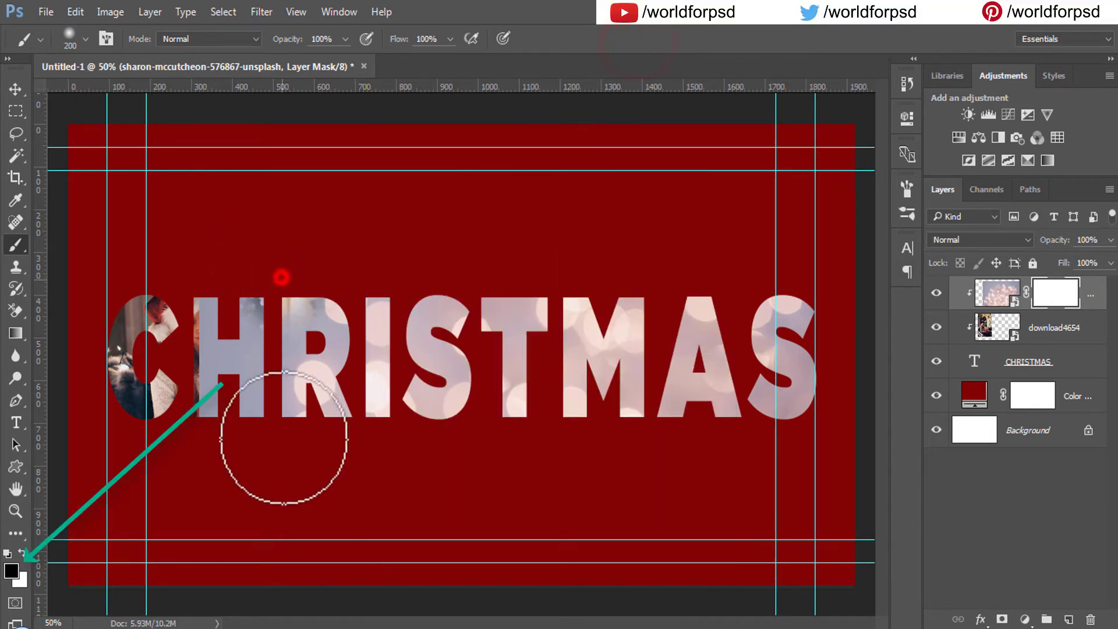
- Paint black on the bokeh mask over the H, R, M and second A letters
{"action": "mouse_move", "coordinate": [282, 288]}
{"action": "left_mouse_down"}
{"action": "mouse_move", "coordinate": [298, 336]}
{"action": "mouse_move", "coordinate": [320, 254]}
{"action": "left_mouse_up"}
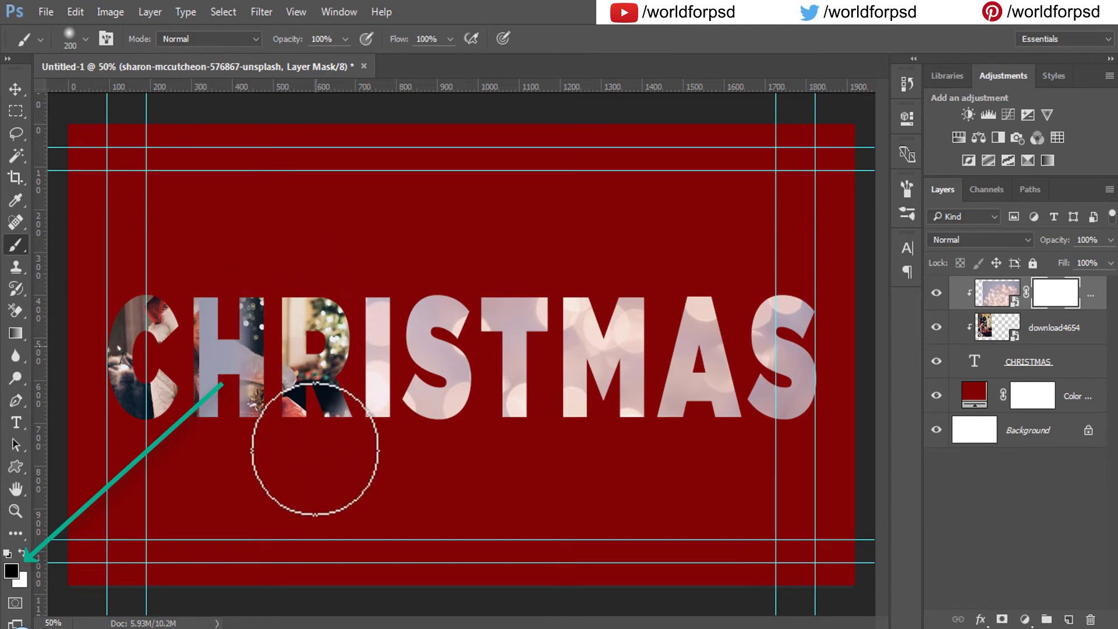
{"action": "mouse_move", "coordinate": [320, 437]}
{"action": "left_mouse_down"}
{"action": "mouse_move", "coordinate": [212, 400]}
{"action": "mouse_move", "coordinate": [205, 425]}
{"action": "mouse_move", "coordinate": [286, 314]}
{"action": "left_mouse_up"}
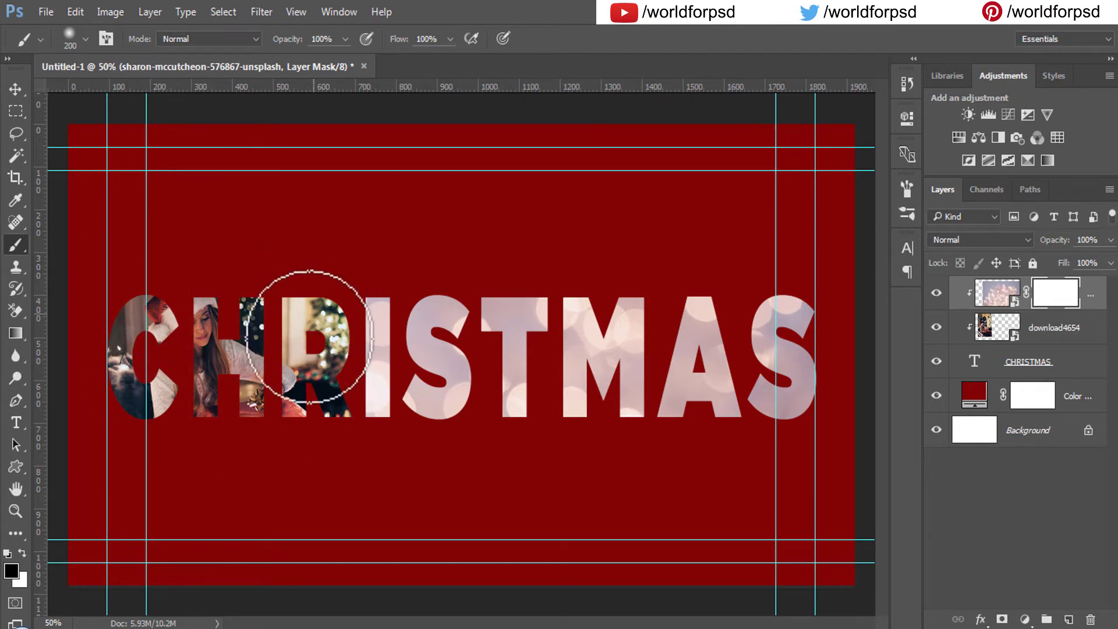
{"action": "left_click_drag", "start_coordinate": [322, 439], "coordinate": [111, 419]}
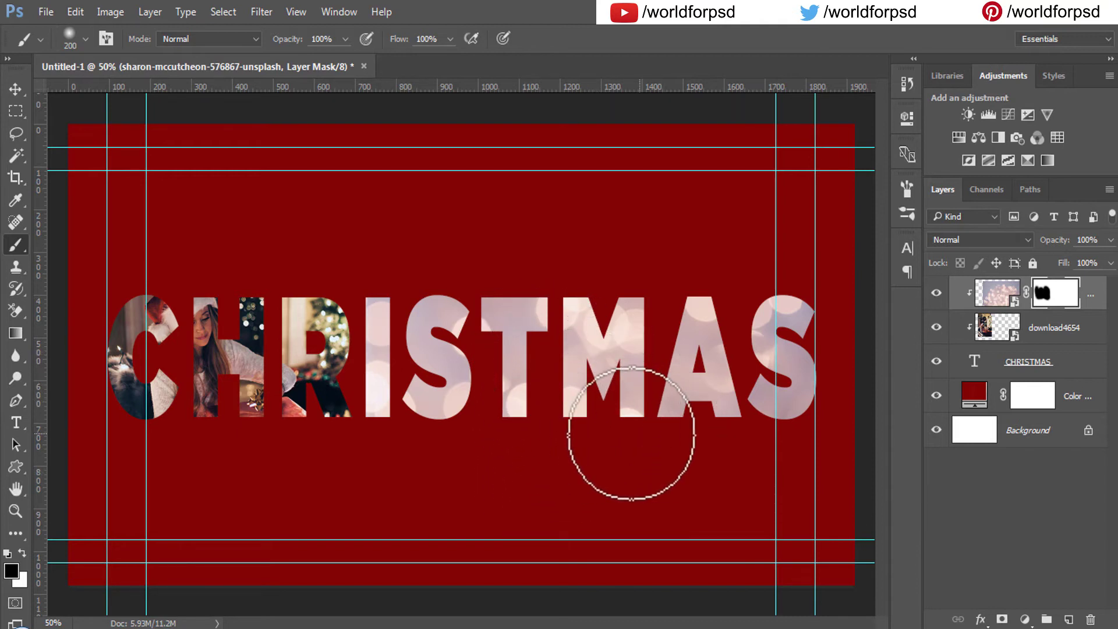
{"action": "left_click_drag", "start_coordinate": [601, 423], "coordinate": [580, 254]}
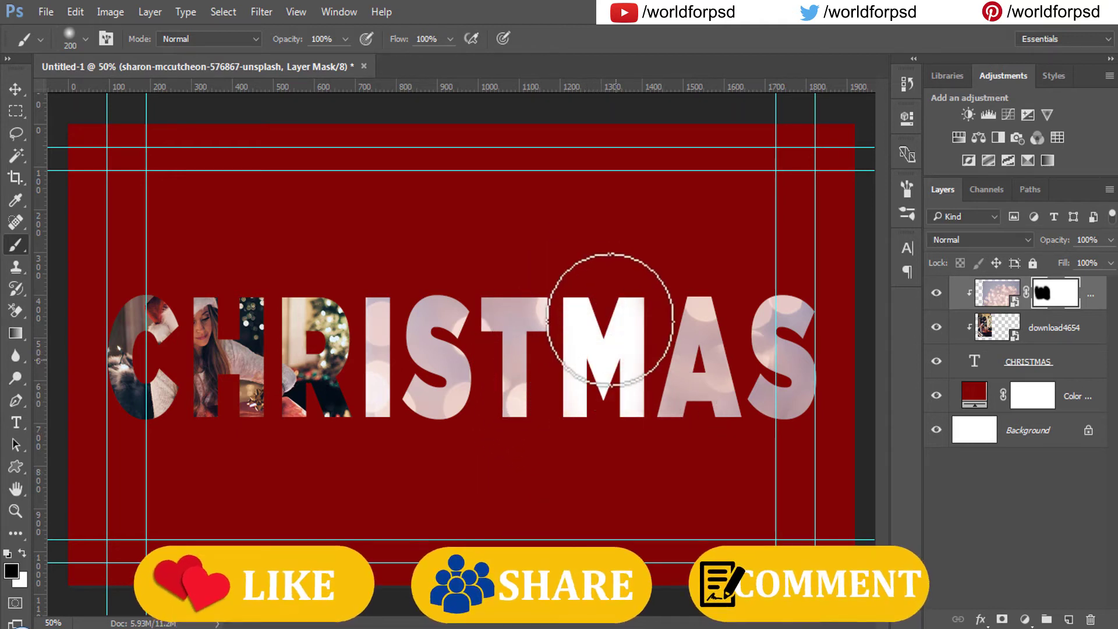
{"action": "mouse_move", "coordinate": [616, 430]}
{"action": "left_mouse_down"}
{"action": "mouse_move", "coordinate": [687, 338]}
{"action": "mouse_move", "coordinate": [699, 437]}
{"action": "mouse_move", "coordinate": [701, 402]}
{"action": "left_mouse_up"}
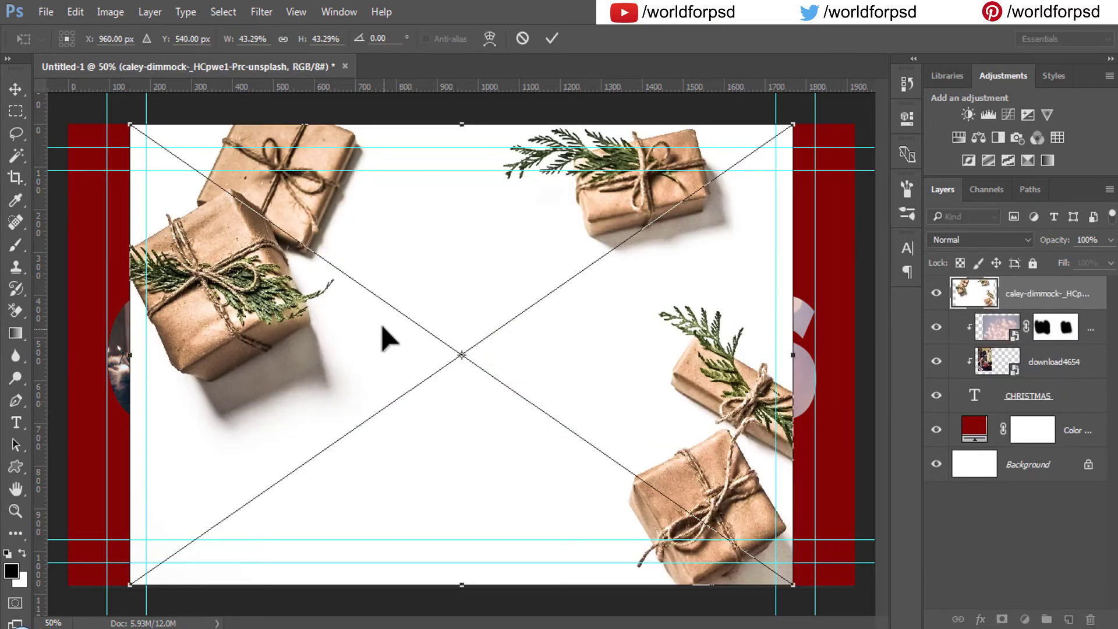
- Place the gift-box photo and clip it to the CHRISTMAS text layer
{"action": "left_click_drag", "start_coordinate": [383, 338], "coordinate": [781, 454]}
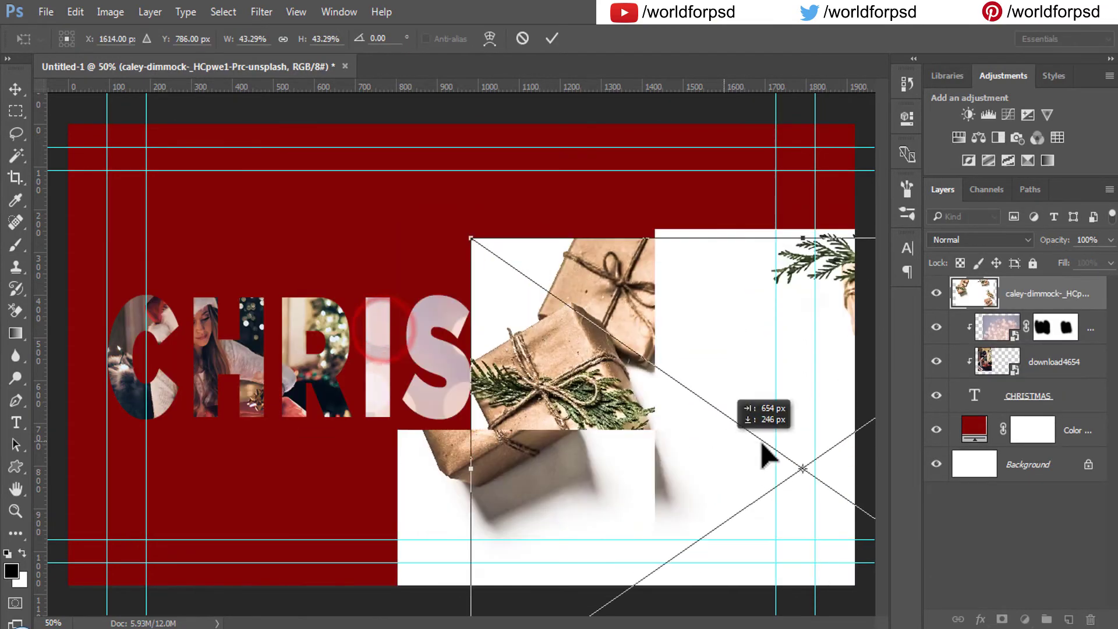
{"action": "left_click", "coordinate": [552, 37]}
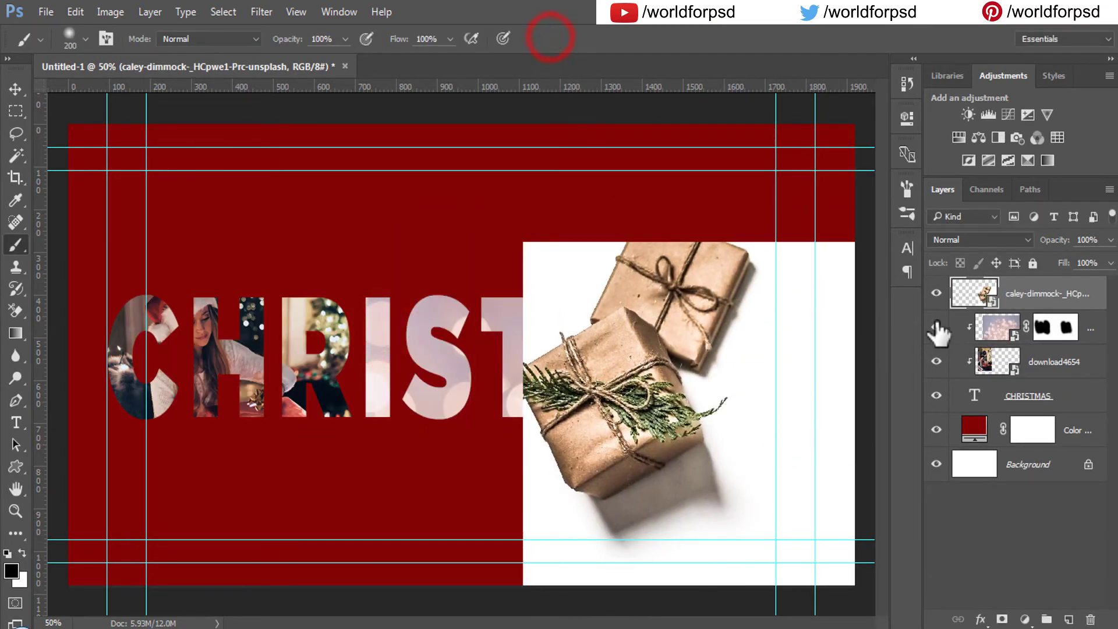
{"action": "right_click", "coordinate": [1018, 302]}
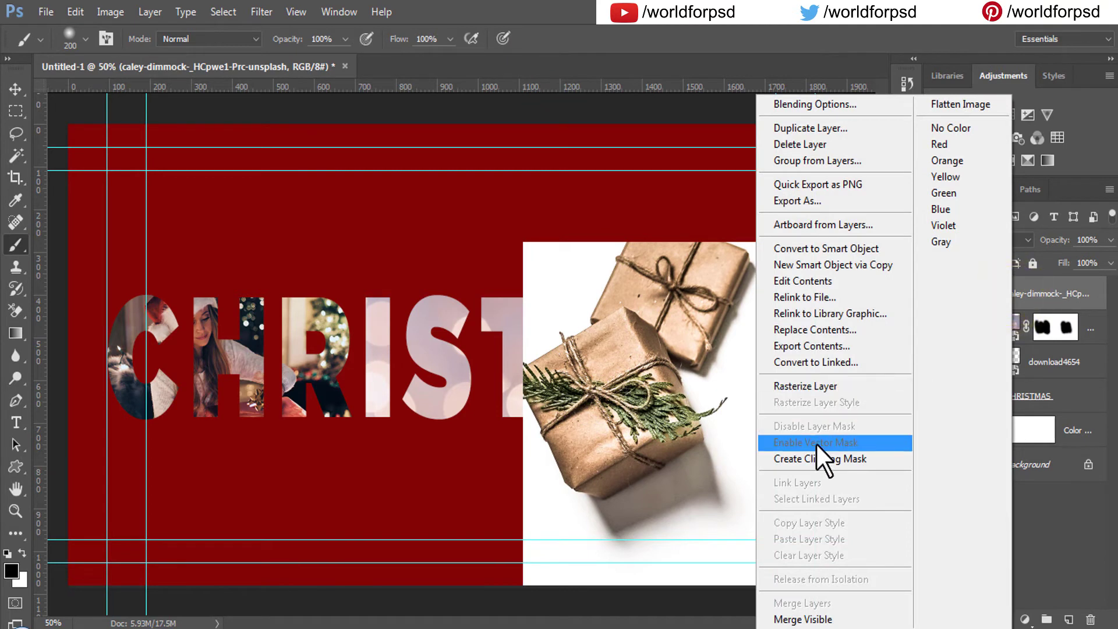
{"action": "left_click", "coordinate": [814, 459]}
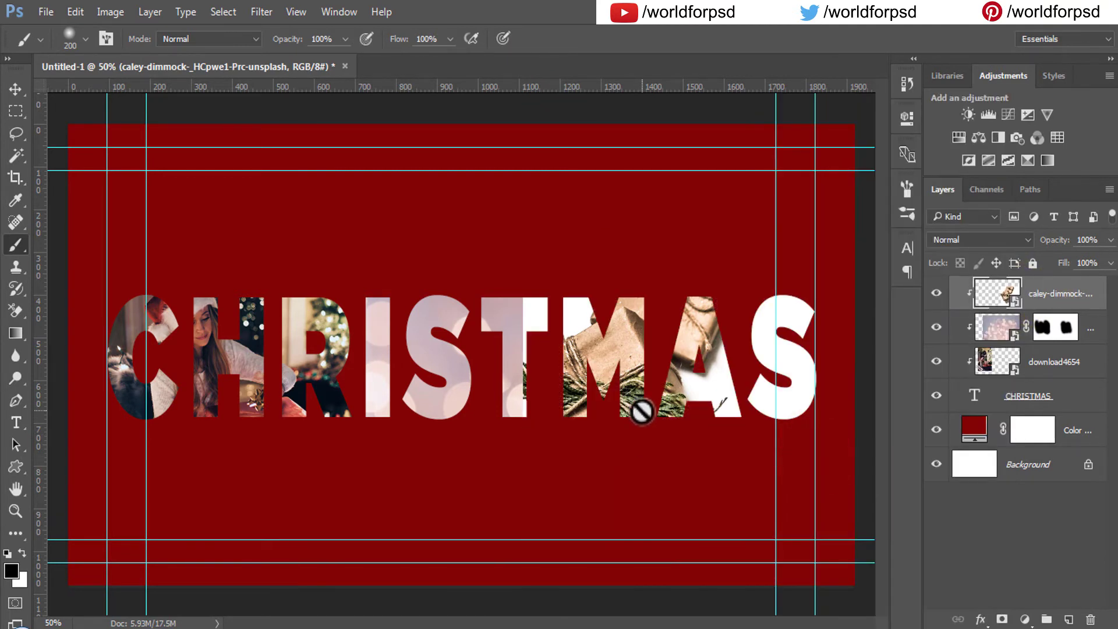
- Shrink and position the gift photo over the letter M, then commit the transform
{"action": "left_click", "coordinate": [16, 90]}
{"action": "left_click_drag", "start_coordinate": [655, 400], "coordinate": [663, 424]}
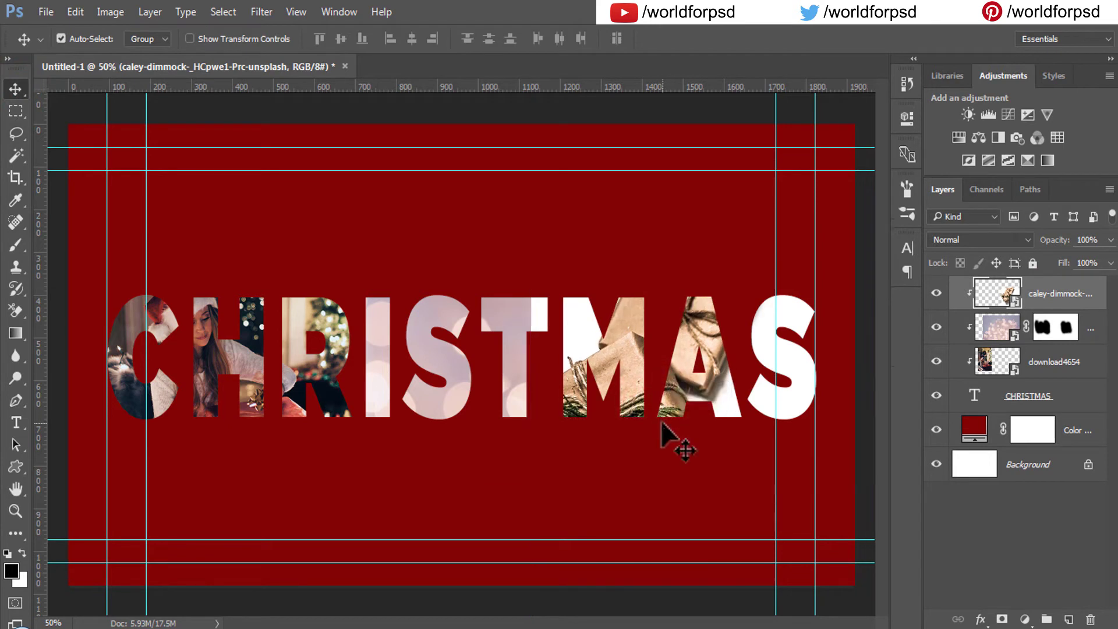
{"action": "key", "text": "ctrl+t"}
{"action": "mouse_move", "coordinate": [531, 262]}
{"action": "left_mouse_down"}
{"action": "mouse_move", "coordinate": [725, 429]}
{"action": "mouse_move", "coordinate": [631, 398]}
{"action": "mouse_move", "coordinate": [590, 367]}
{"action": "mouse_move", "coordinate": [619, 351]}
{"action": "left_mouse_up"}
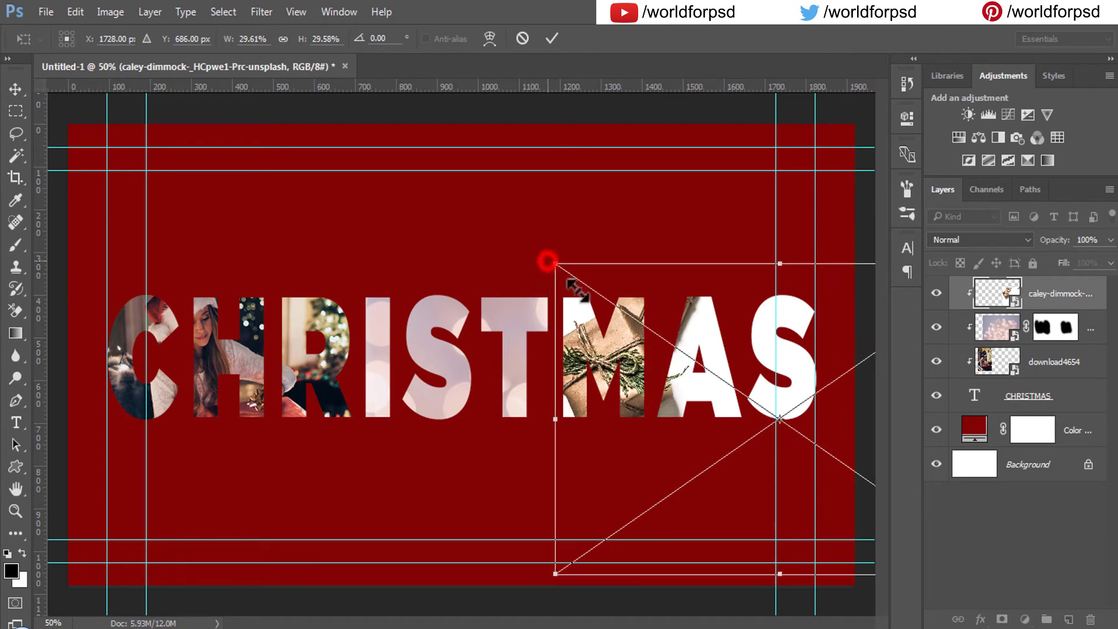
{"action": "left_click_drag", "start_coordinate": [549, 259], "coordinate": [633, 352]}
{"action": "mouse_move", "coordinate": [716, 444]}
{"action": "left_mouse_down"}
{"action": "mouse_move", "coordinate": [619, 416]}
{"action": "mouse_move", "coordinate": [617, 400]}
{"action": "left_mouse_up"}
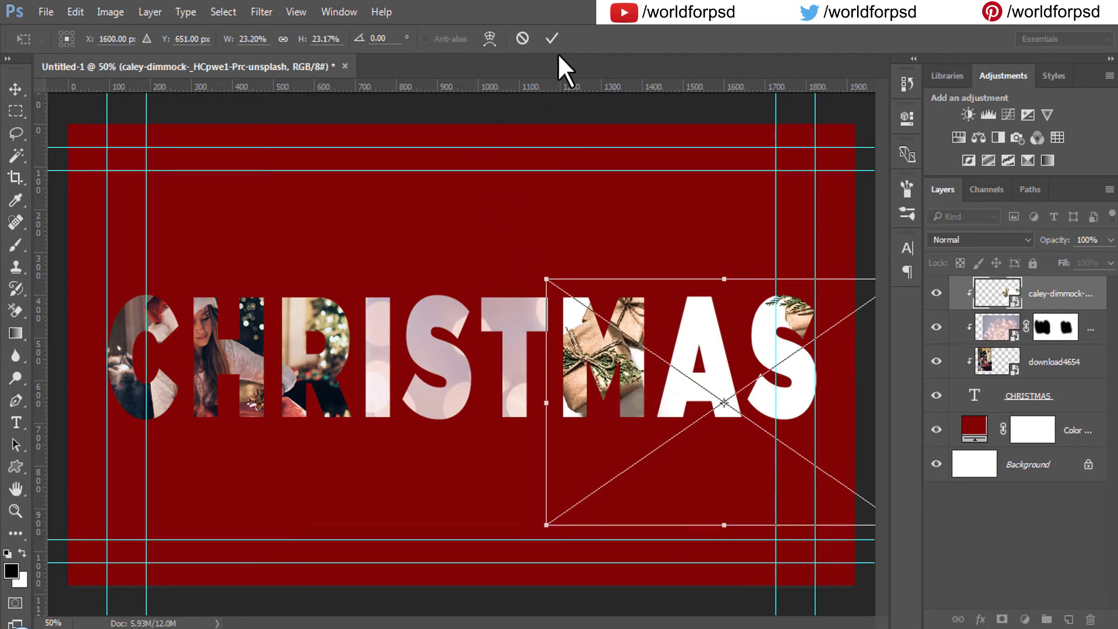
{"action": "key", "text": "Return"}
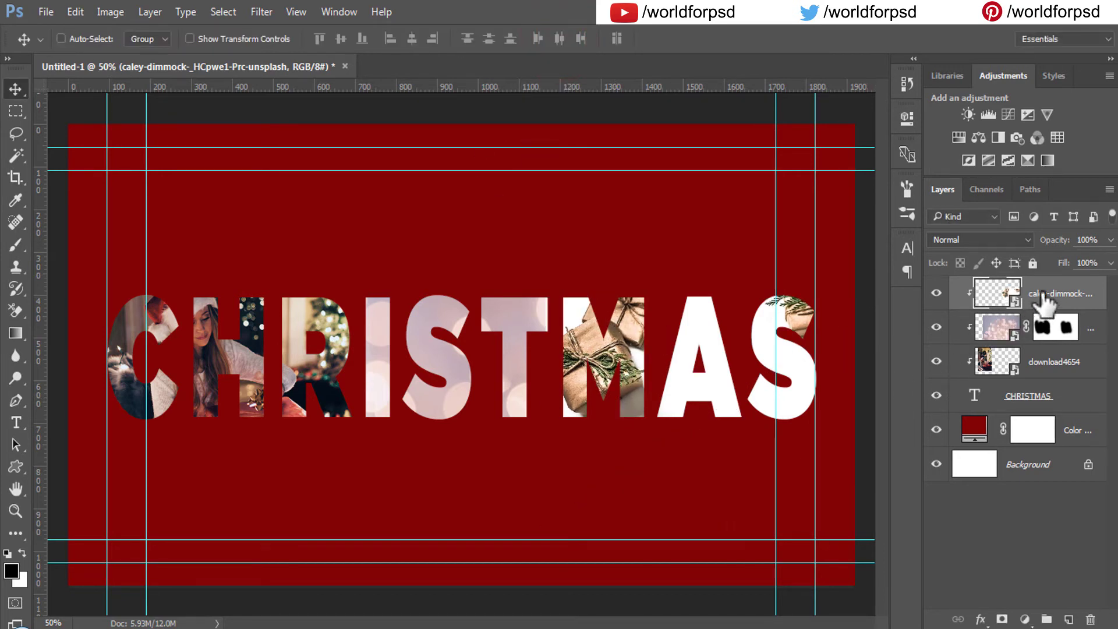
- Move the gift layer below the bokeh layer and paint white on its mask over A and S
{"action": "left_click_drag", "start_coordinate": [1045, 300], "coordinate": [1041, 363]}
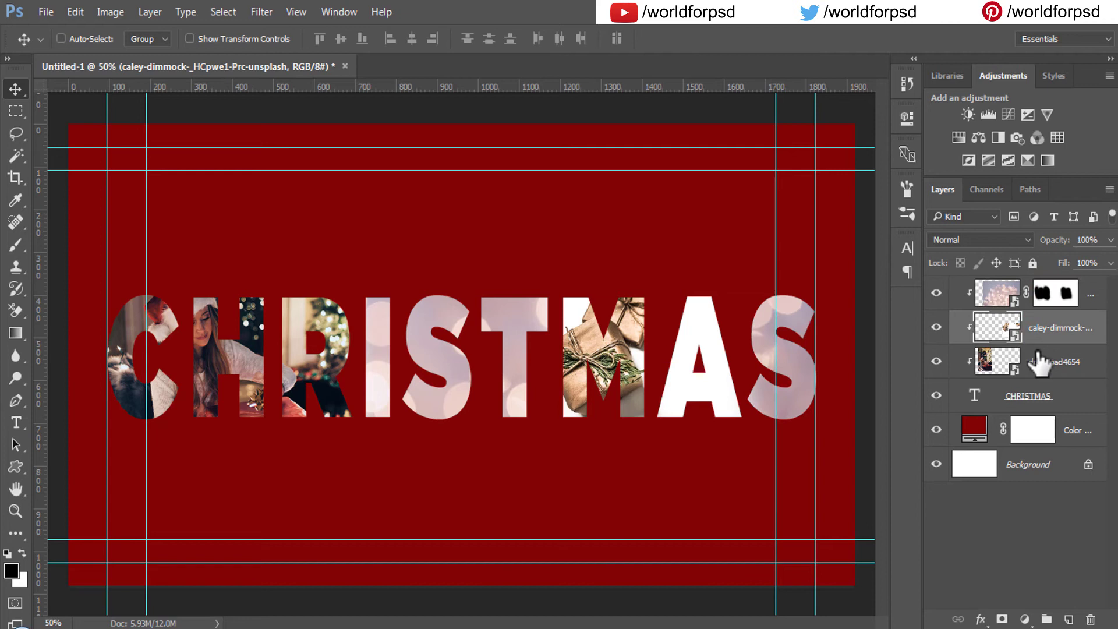
{"action": "left_click", "coordinate": [1066, 297]}
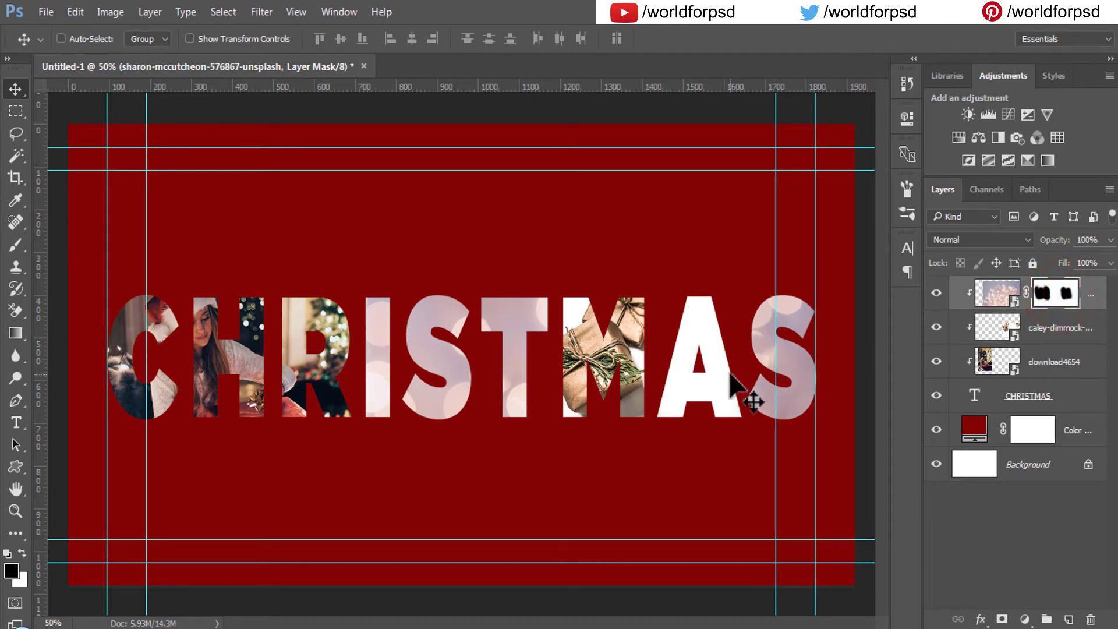
{"action": "key", "text": "b"}
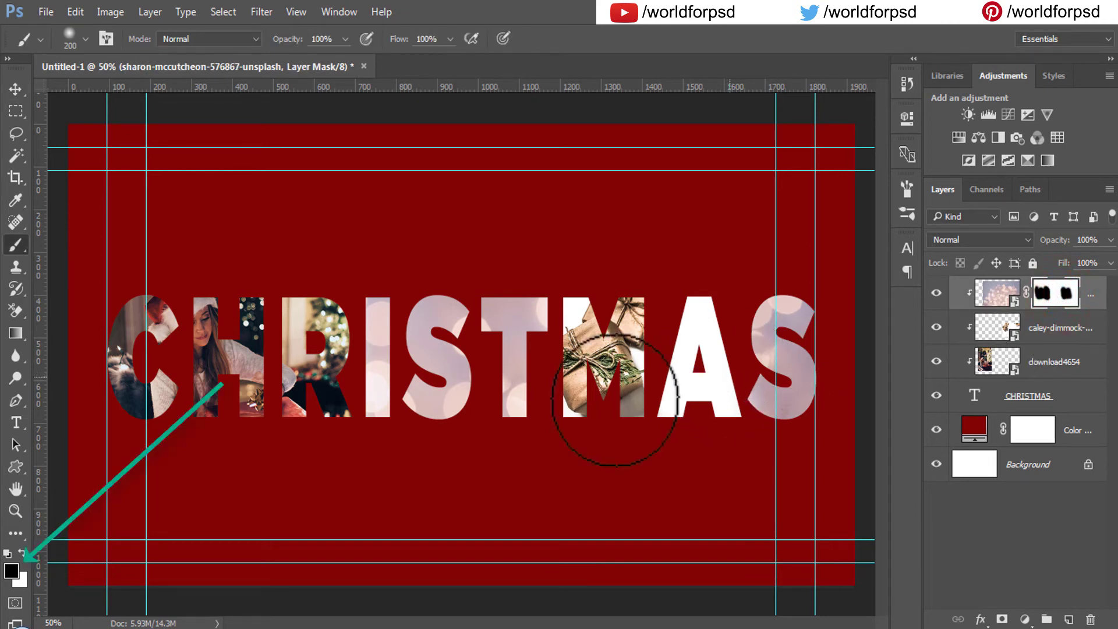
{"action": "left_click", "coordinate": [23, 555]}
{"action": "left_click_drag", "start_coordinate": [725, 301], "coordinate": [696, 420]}
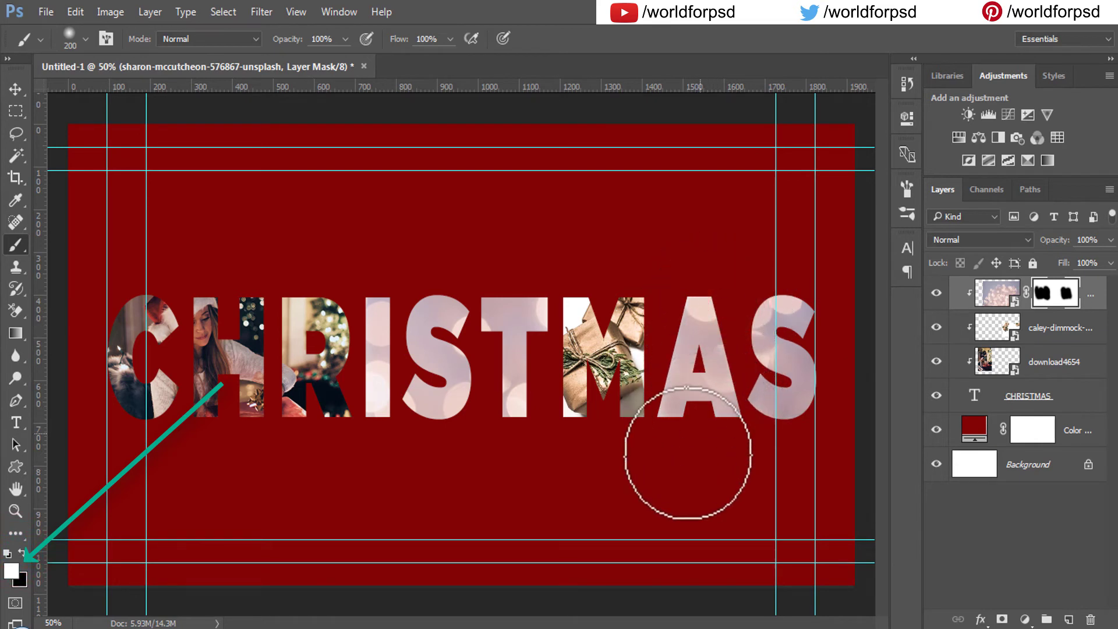
{"action": "left_click_drag", "start_coordinate": [702, 302], "coordinate": [724, 275]}
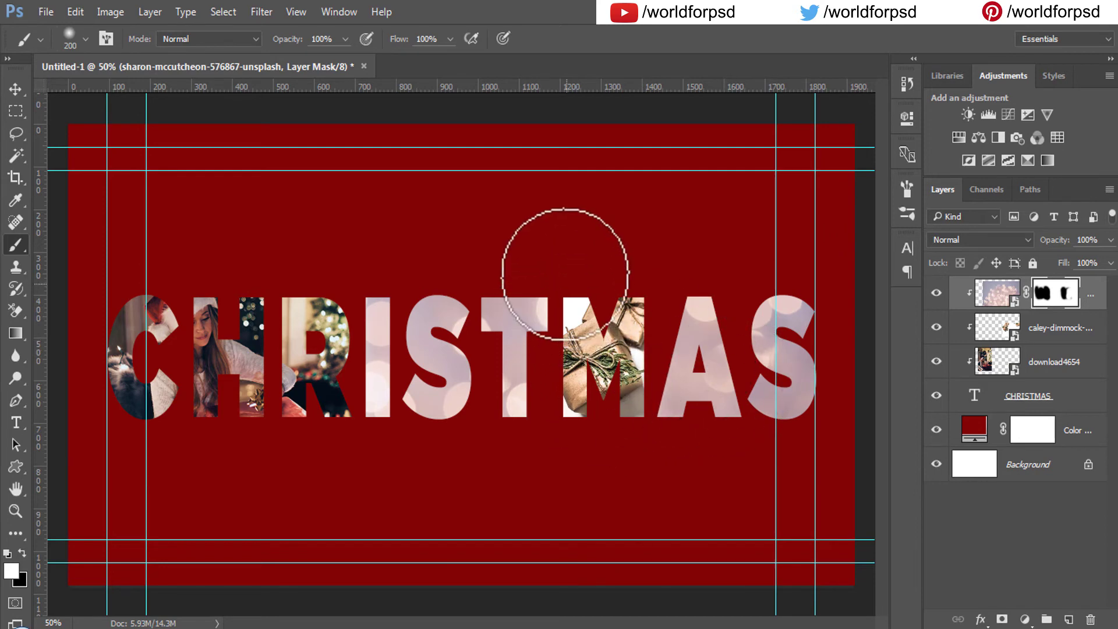
{"action": "key", "text": "v"}
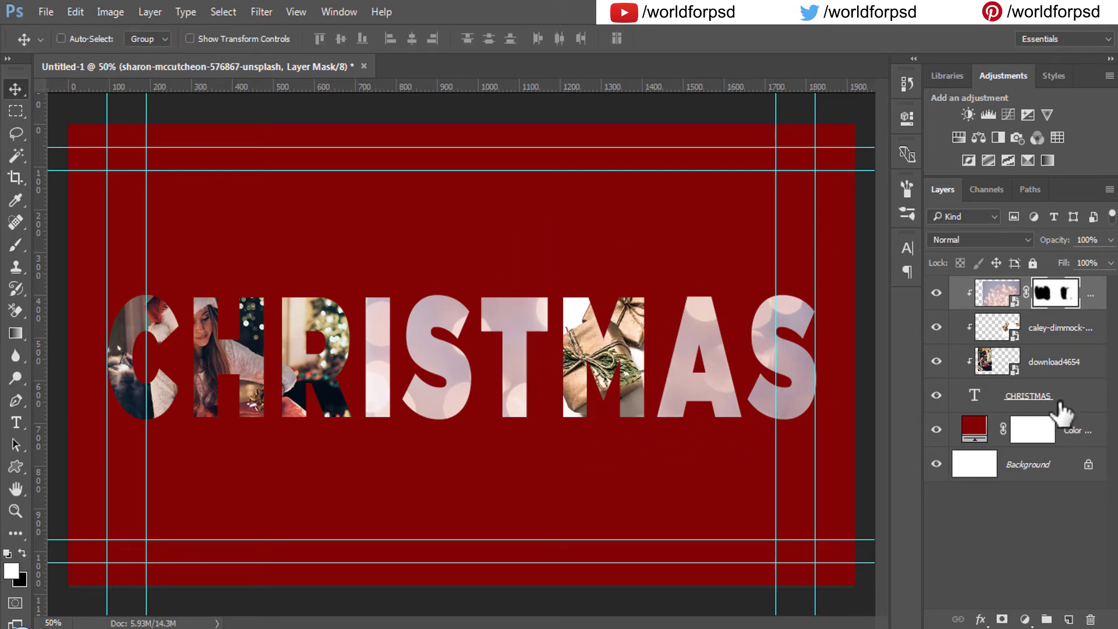
- Give CHRISTMAS a drop shadow: 50% opacity, 60°, 10 px distance, 5% spread, 10 px size
{"action": "right_click", "coordinate": [1060, 403]}
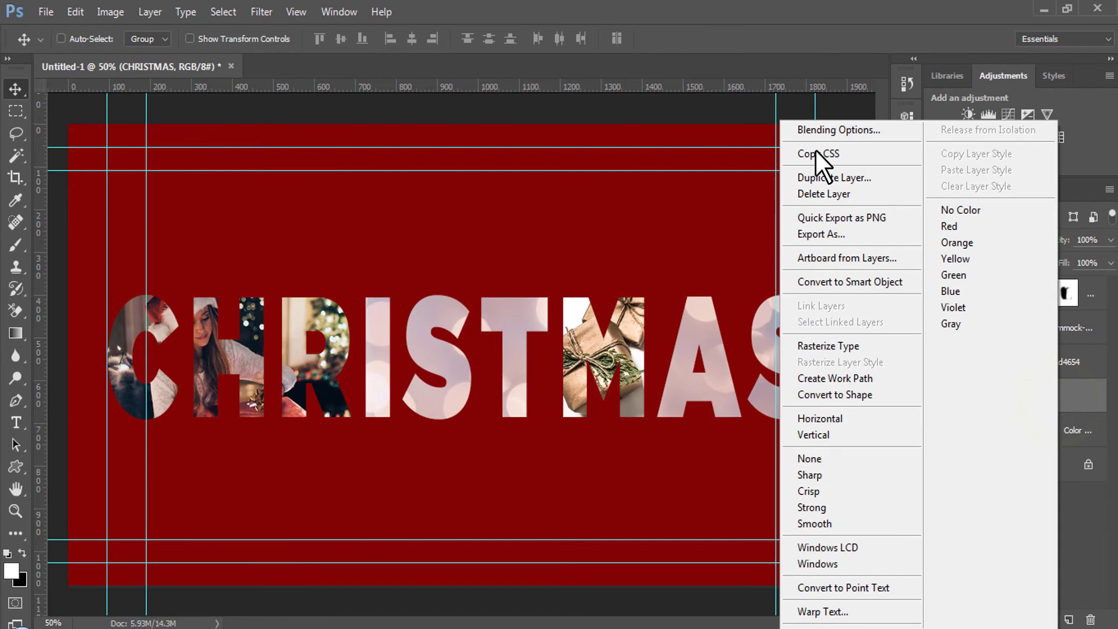
{"action": "left_click", "coordinate": [819, 132]}
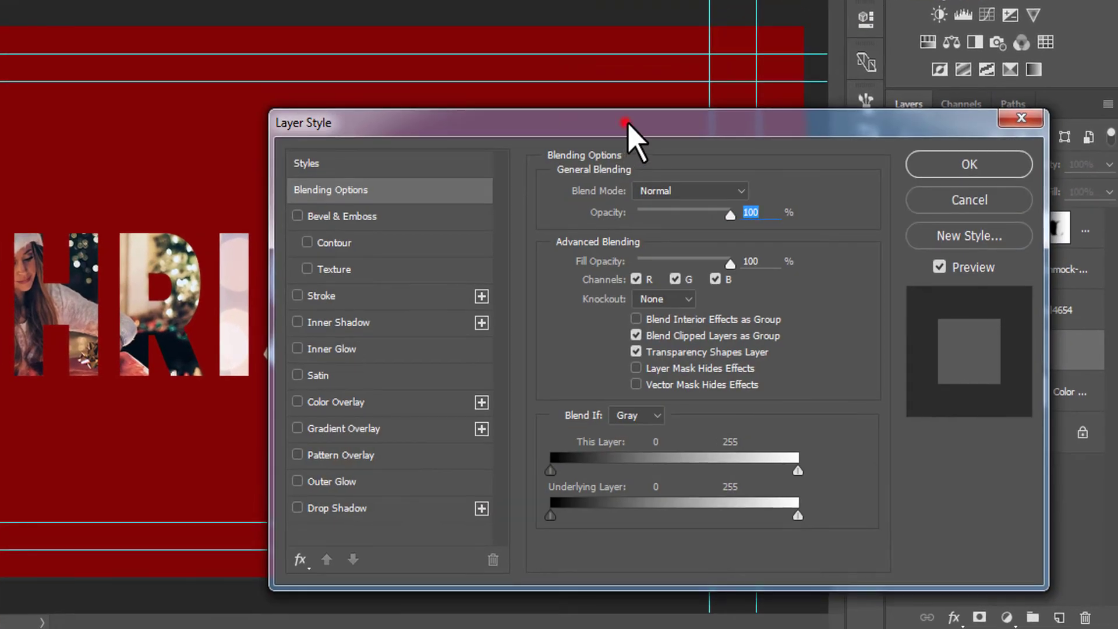
{"action": "left_click", "coordinate": [628, 122]}
{"action": "left_click", "coordinate": [507, 476]}
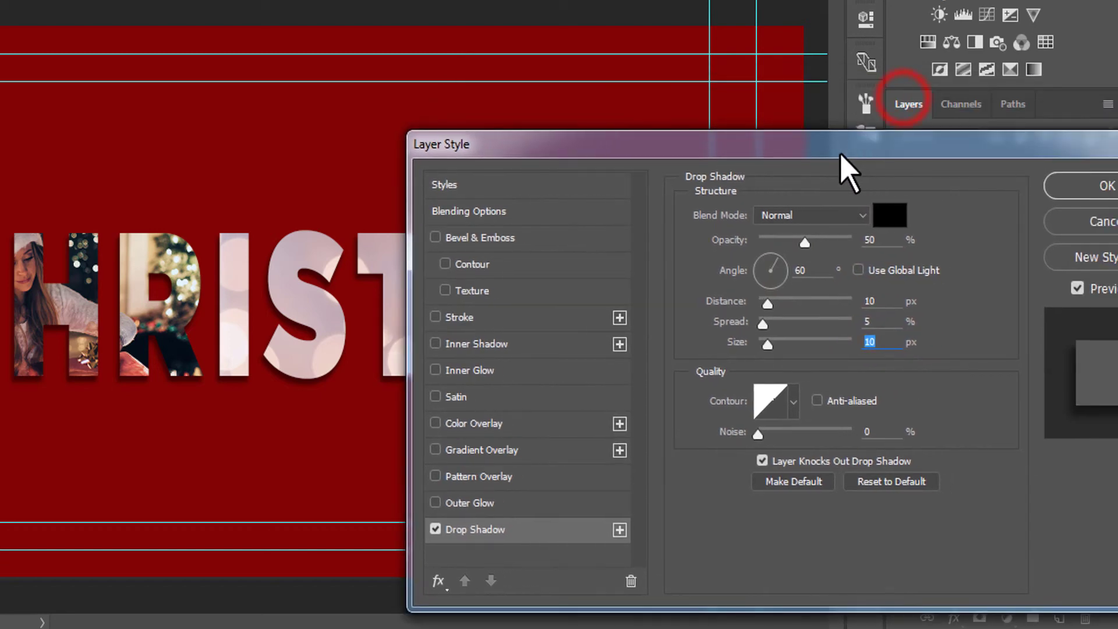
{"action": "left_click", "coordinate": [1103, 209]}
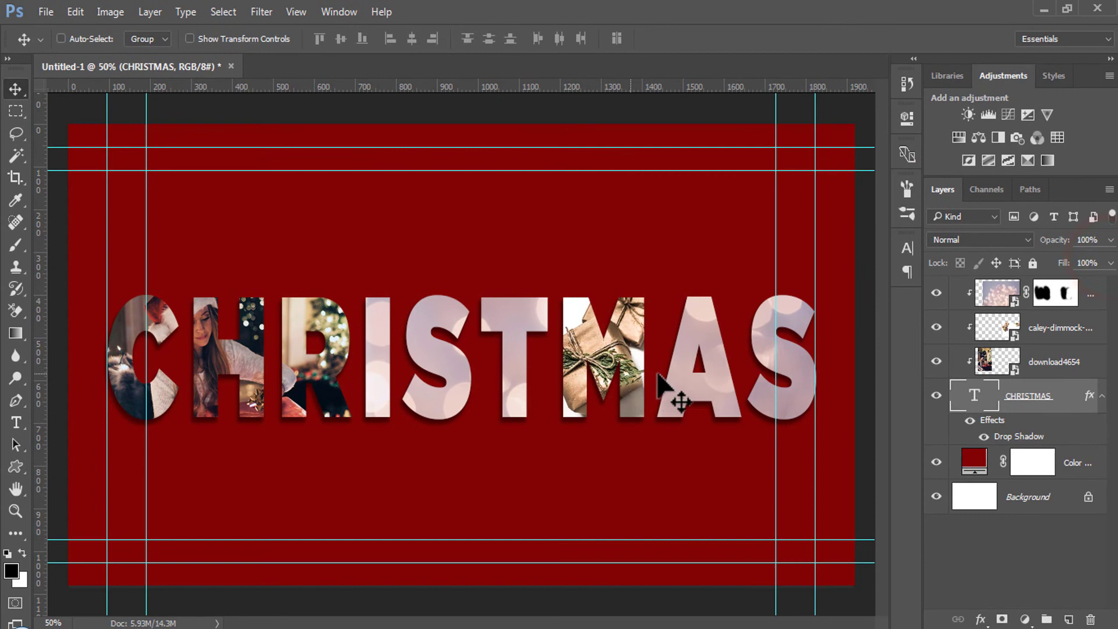
- Draw a text box above CHRISTMAS using the Christmas font at 150 pt, 100% leading and scale
{"action": "left_click", "coordinate": [15, 421]}
{"action": "left_click_drag", "start_coordinate": [266, 180], "coordinate": [735, 378]}
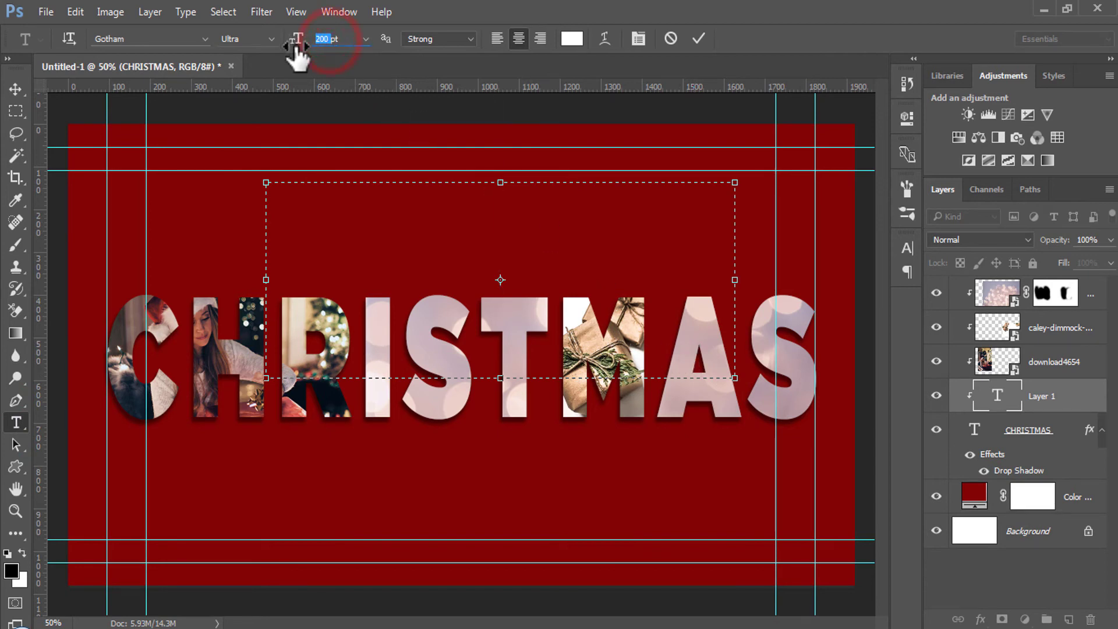
{"action": "left_click", "coordinate": [206, 38]}
{"action": "left_click", "coordinate": [157, 108]}
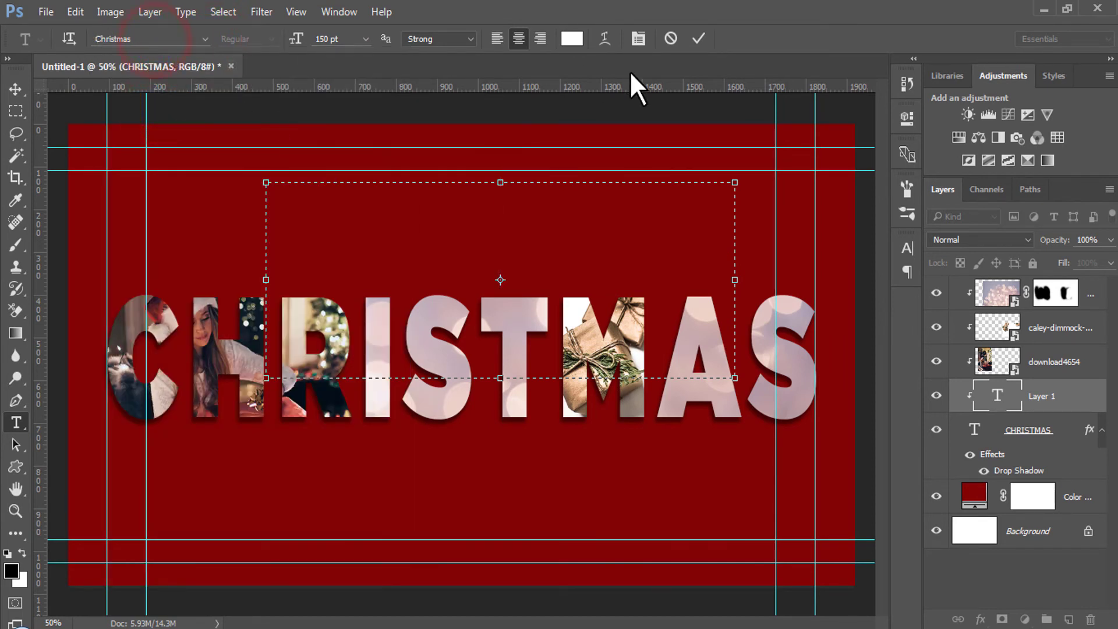
{"action": "left_click", "coordinate": [639, 39]}
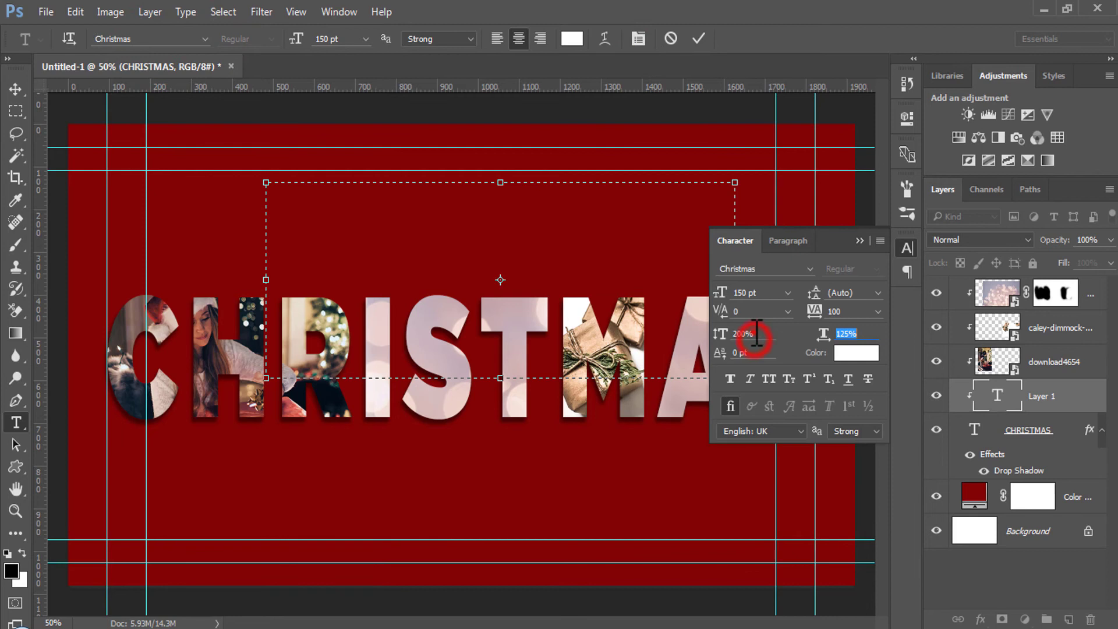
{"action": "type", "text": "100"}
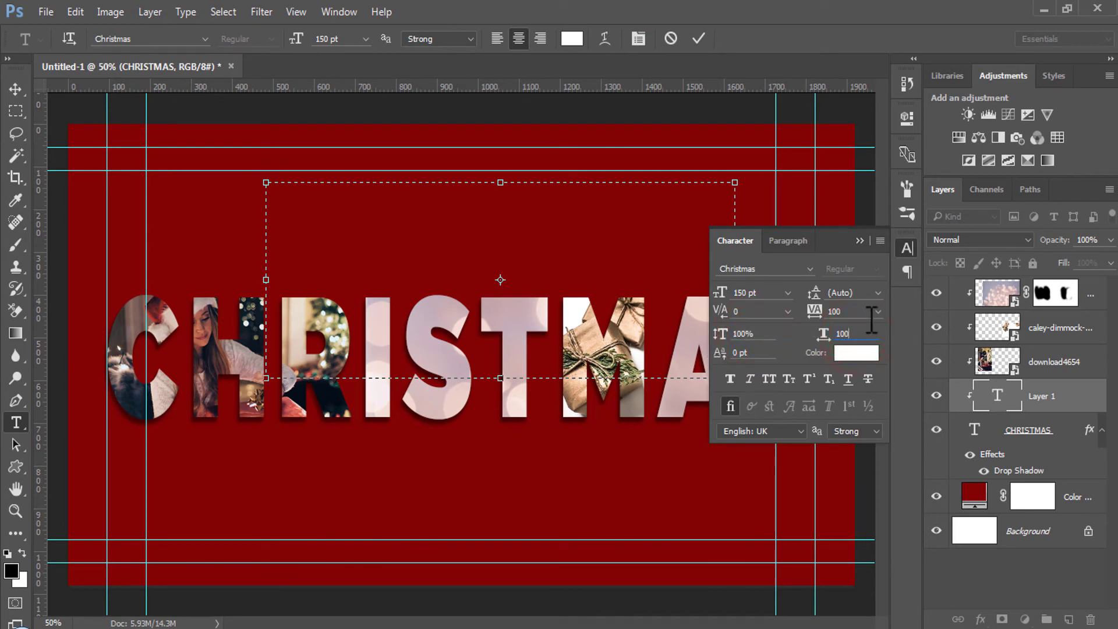
{"action": "left_click", "coordinate": [844, 312]}
{"action": "left_click", "coordinate": [859, 241]}
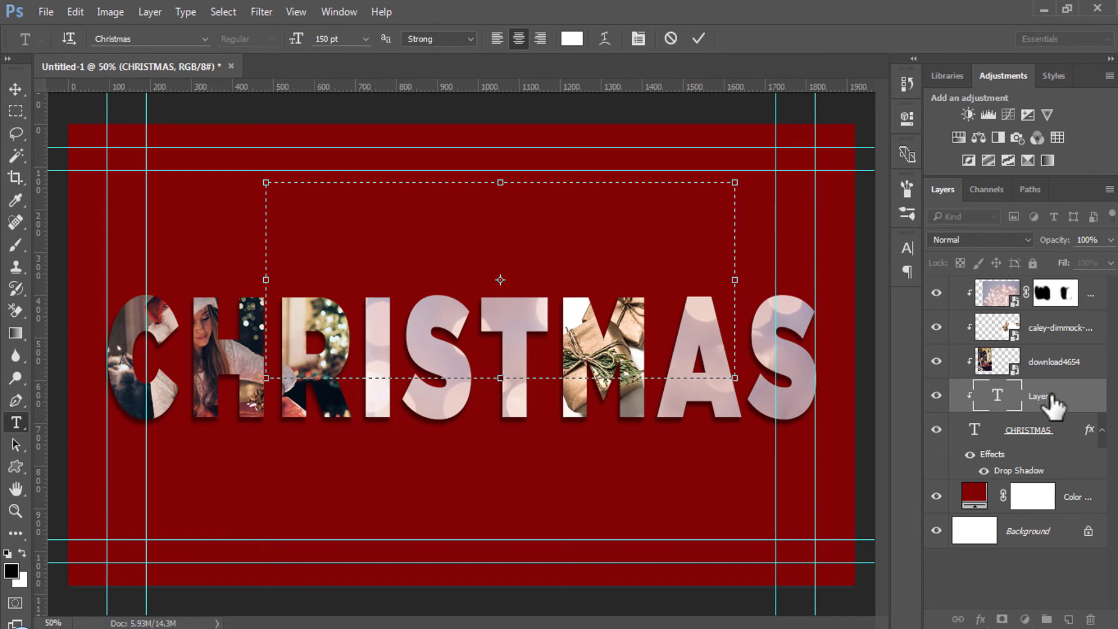
- Move the text layer below CHRISTMAS, then finish and commit the word 'Merry'
{"action": "left_click_drag", "start_coordinate": [1057, 395], "coordinate": [1051, 457]}
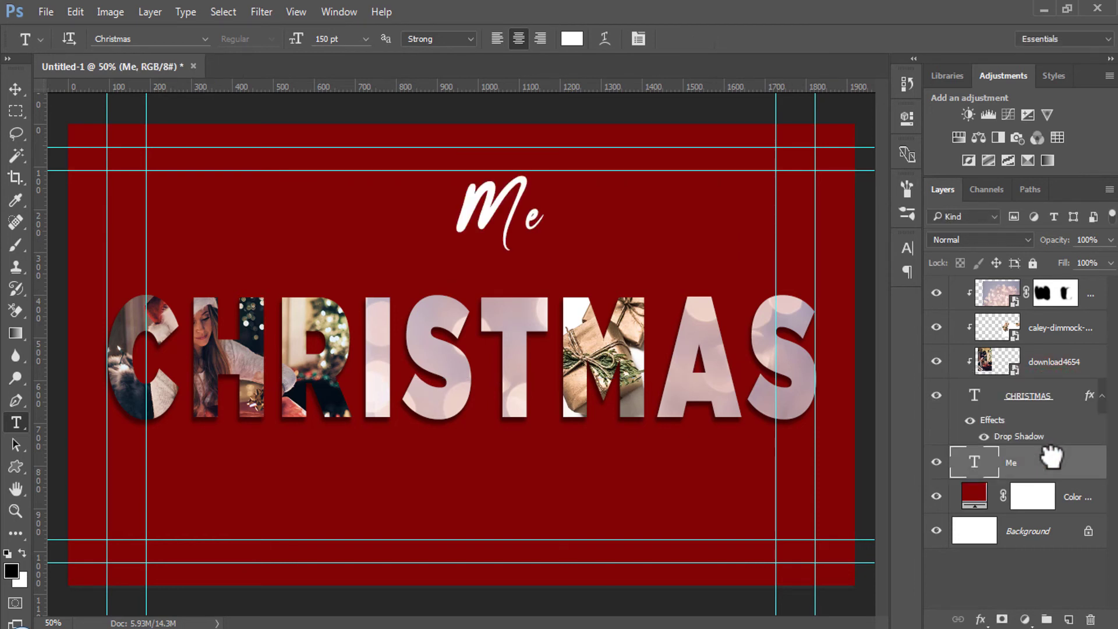
{"action": "double_click", "coordinate": [976, 463]}
{"action": "left_click", "coordinate": [616, 251]}
{"action": "type", "text": "r"}
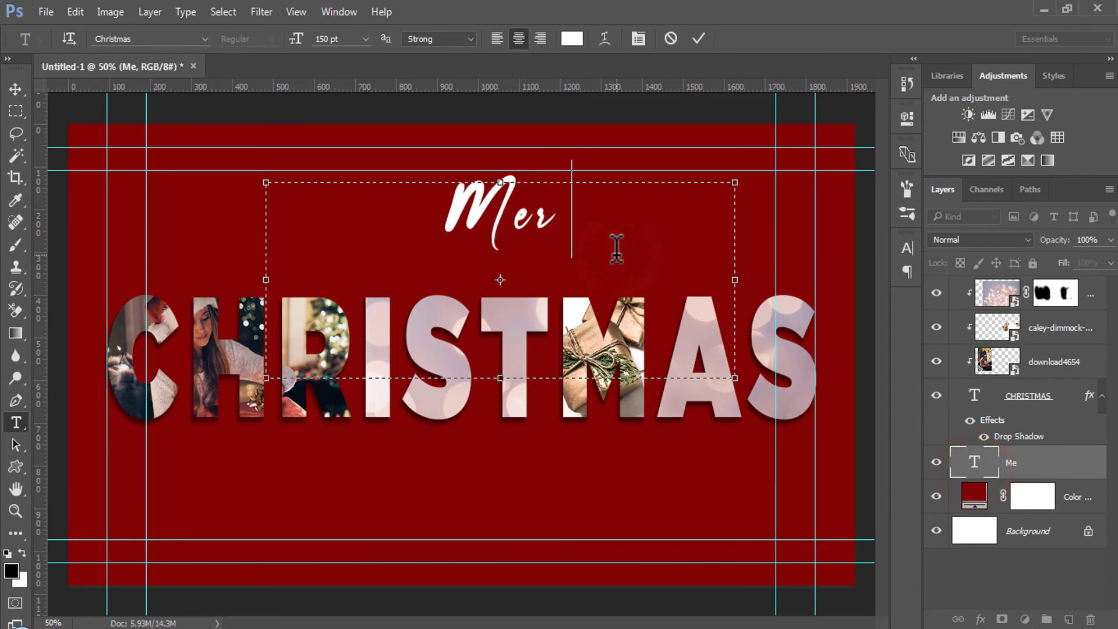
{"action": "type", "text": "ry"}
{"action": "double_click", "coordinate": [629, 254]}
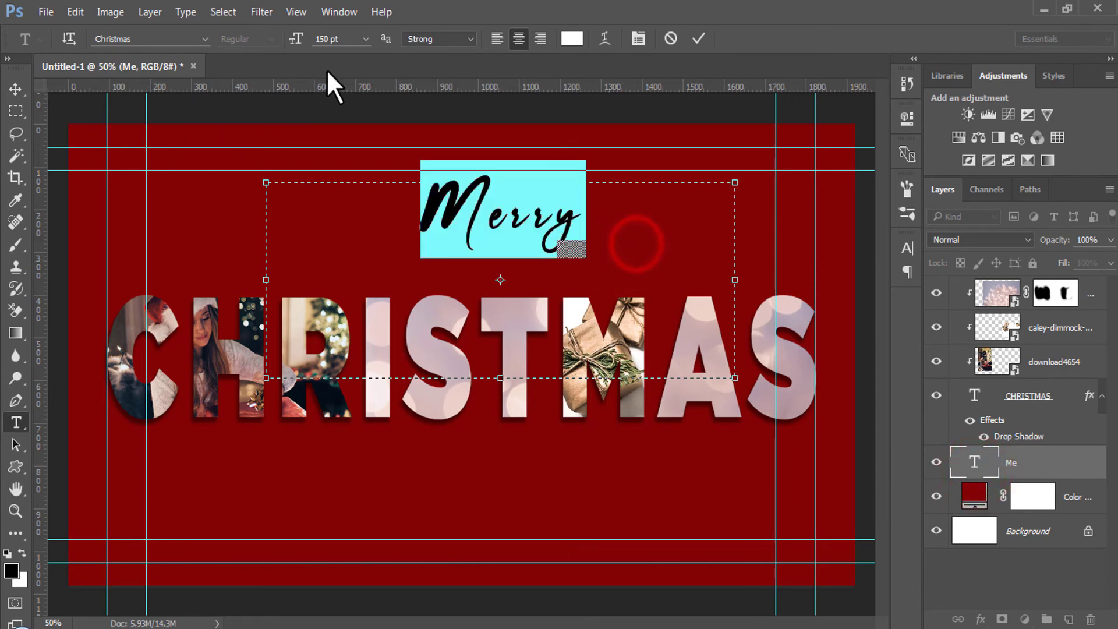
{"action": "left_click", "coordinate": [699, 38]}
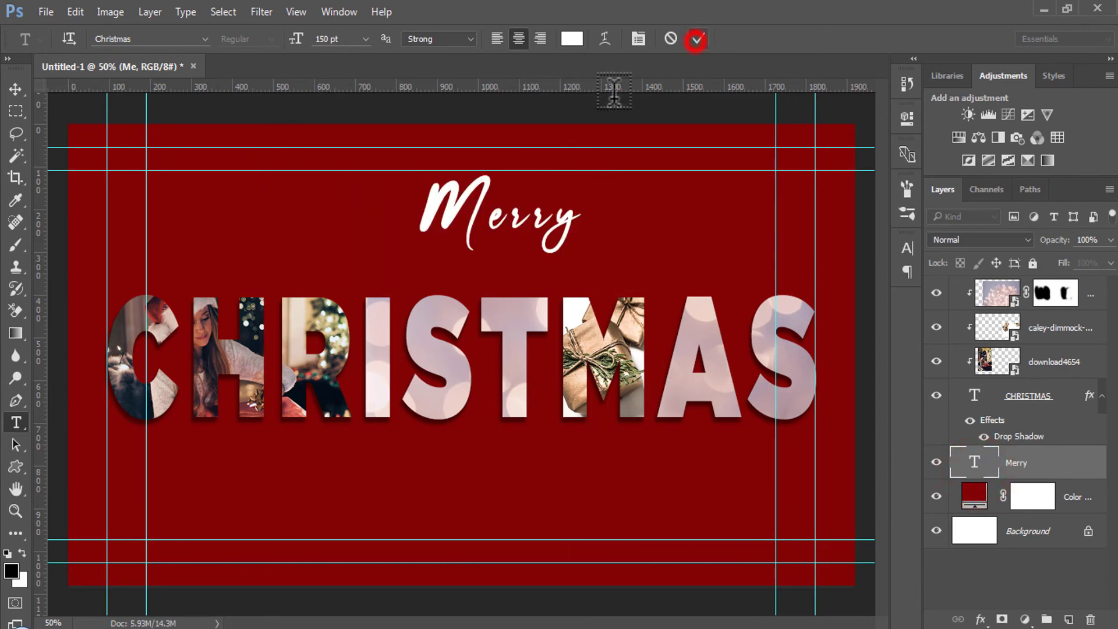
- Nudge Merry slightly left and down and add a drop shadow (50% opacity, 10 px distance and size)
{"action": "left_click", "coordinate": [15, 88]}
{"action": "left_click_drag", "start_coordinate": [478, 229], "coordinate": [441, 252]}
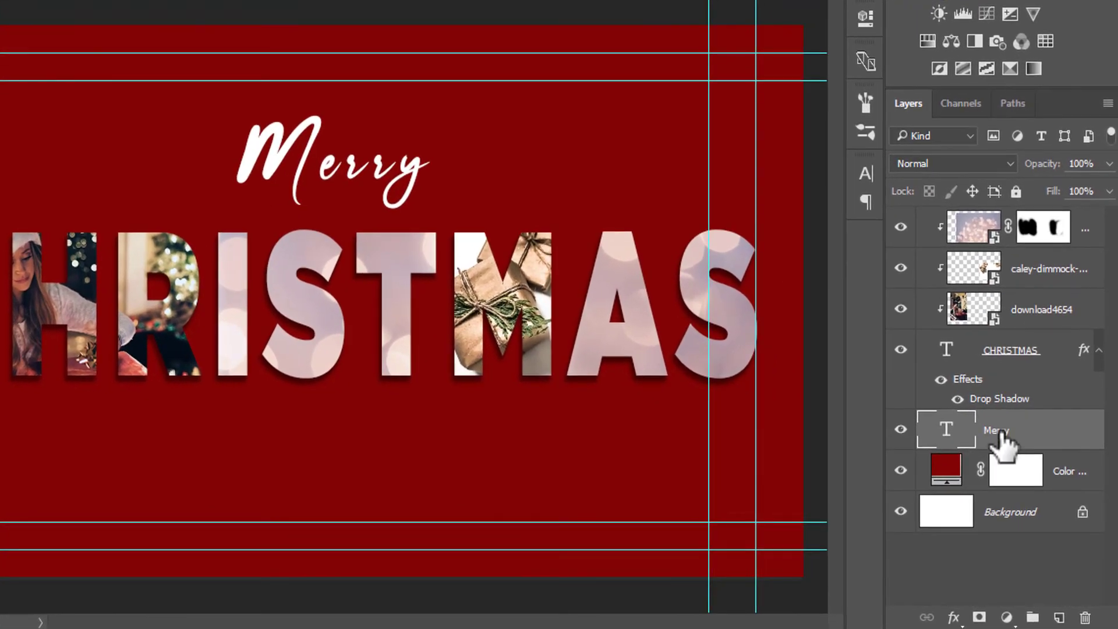
{"action": "right_click", "coordinate": [1000, 433]}
{"action": "left_click", "coordinate": [749, 33]}
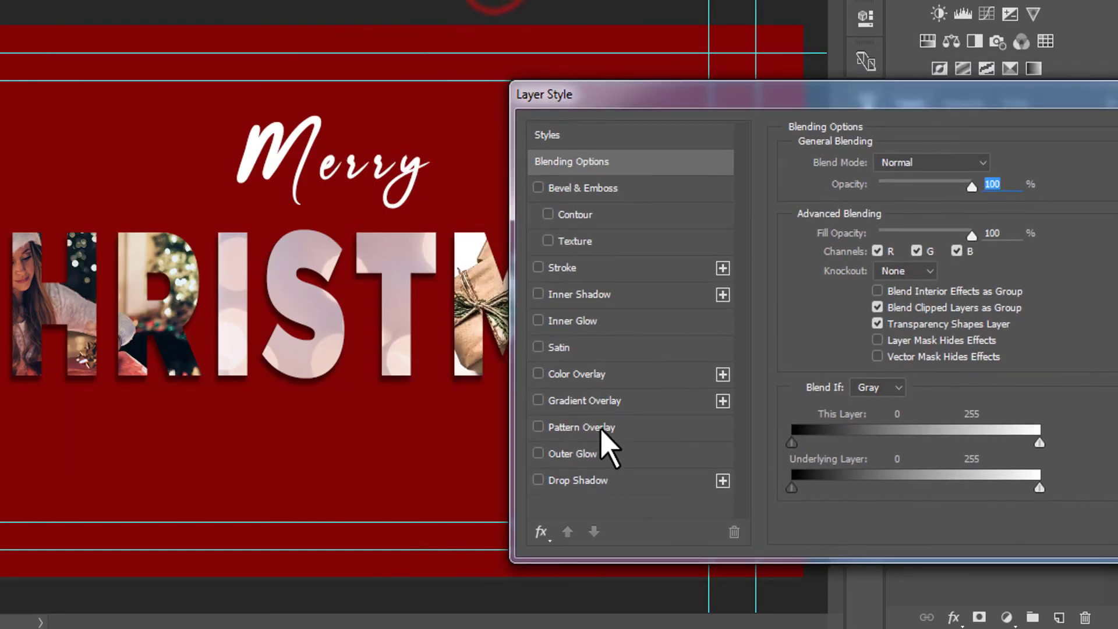
{"action": "left_click", "coordinate": [576, 472]}
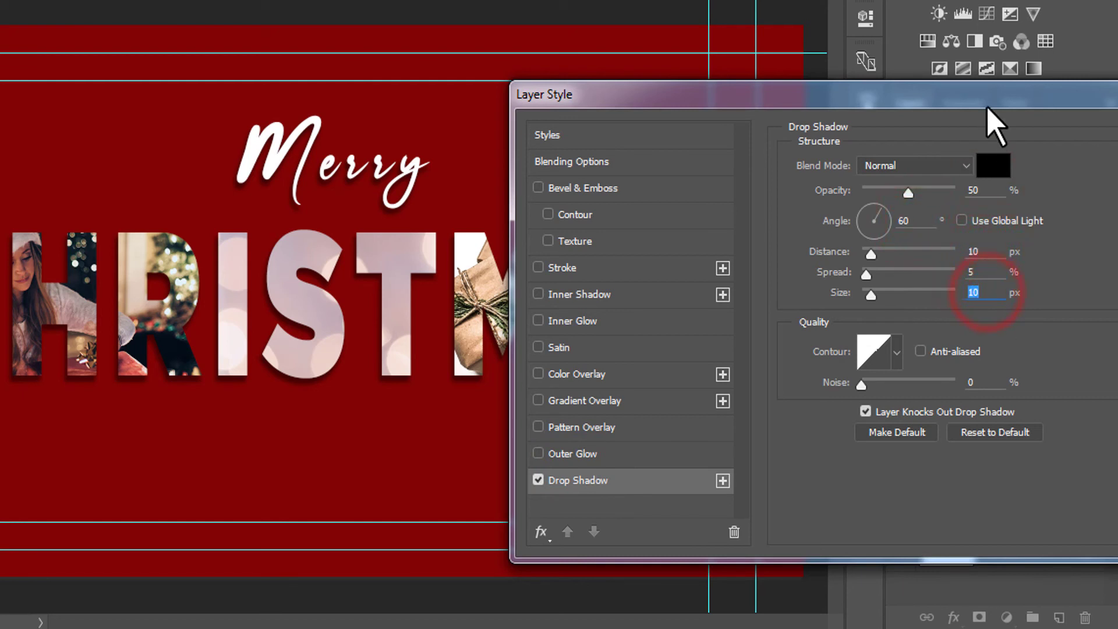
{"action": "left_click_drag", "start_coordinate": [988, 107], "coordinate": [943, 120]}
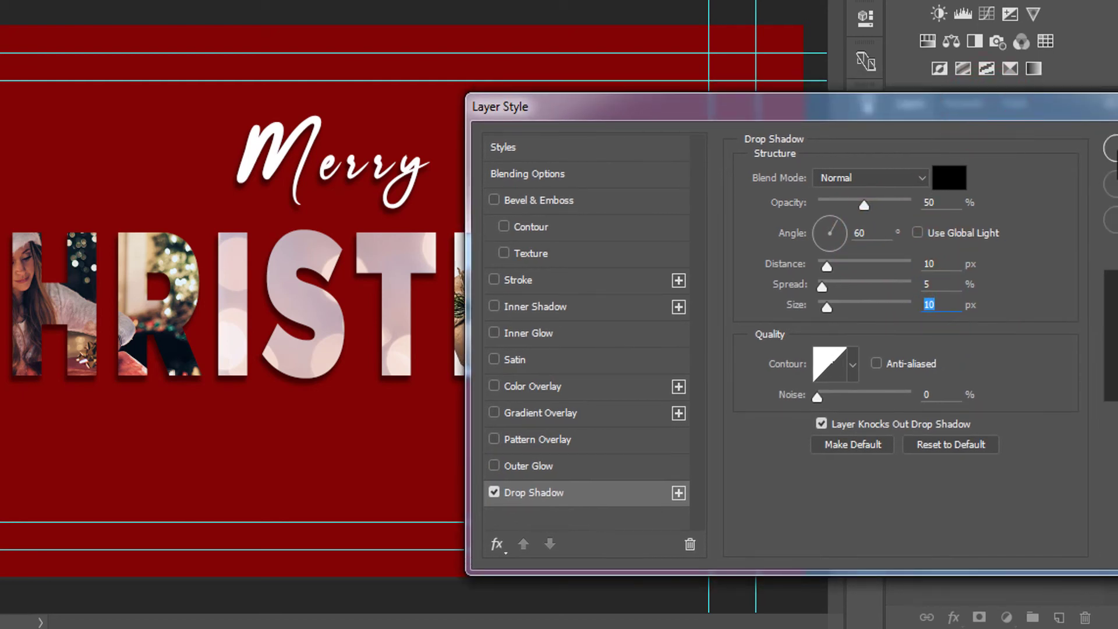